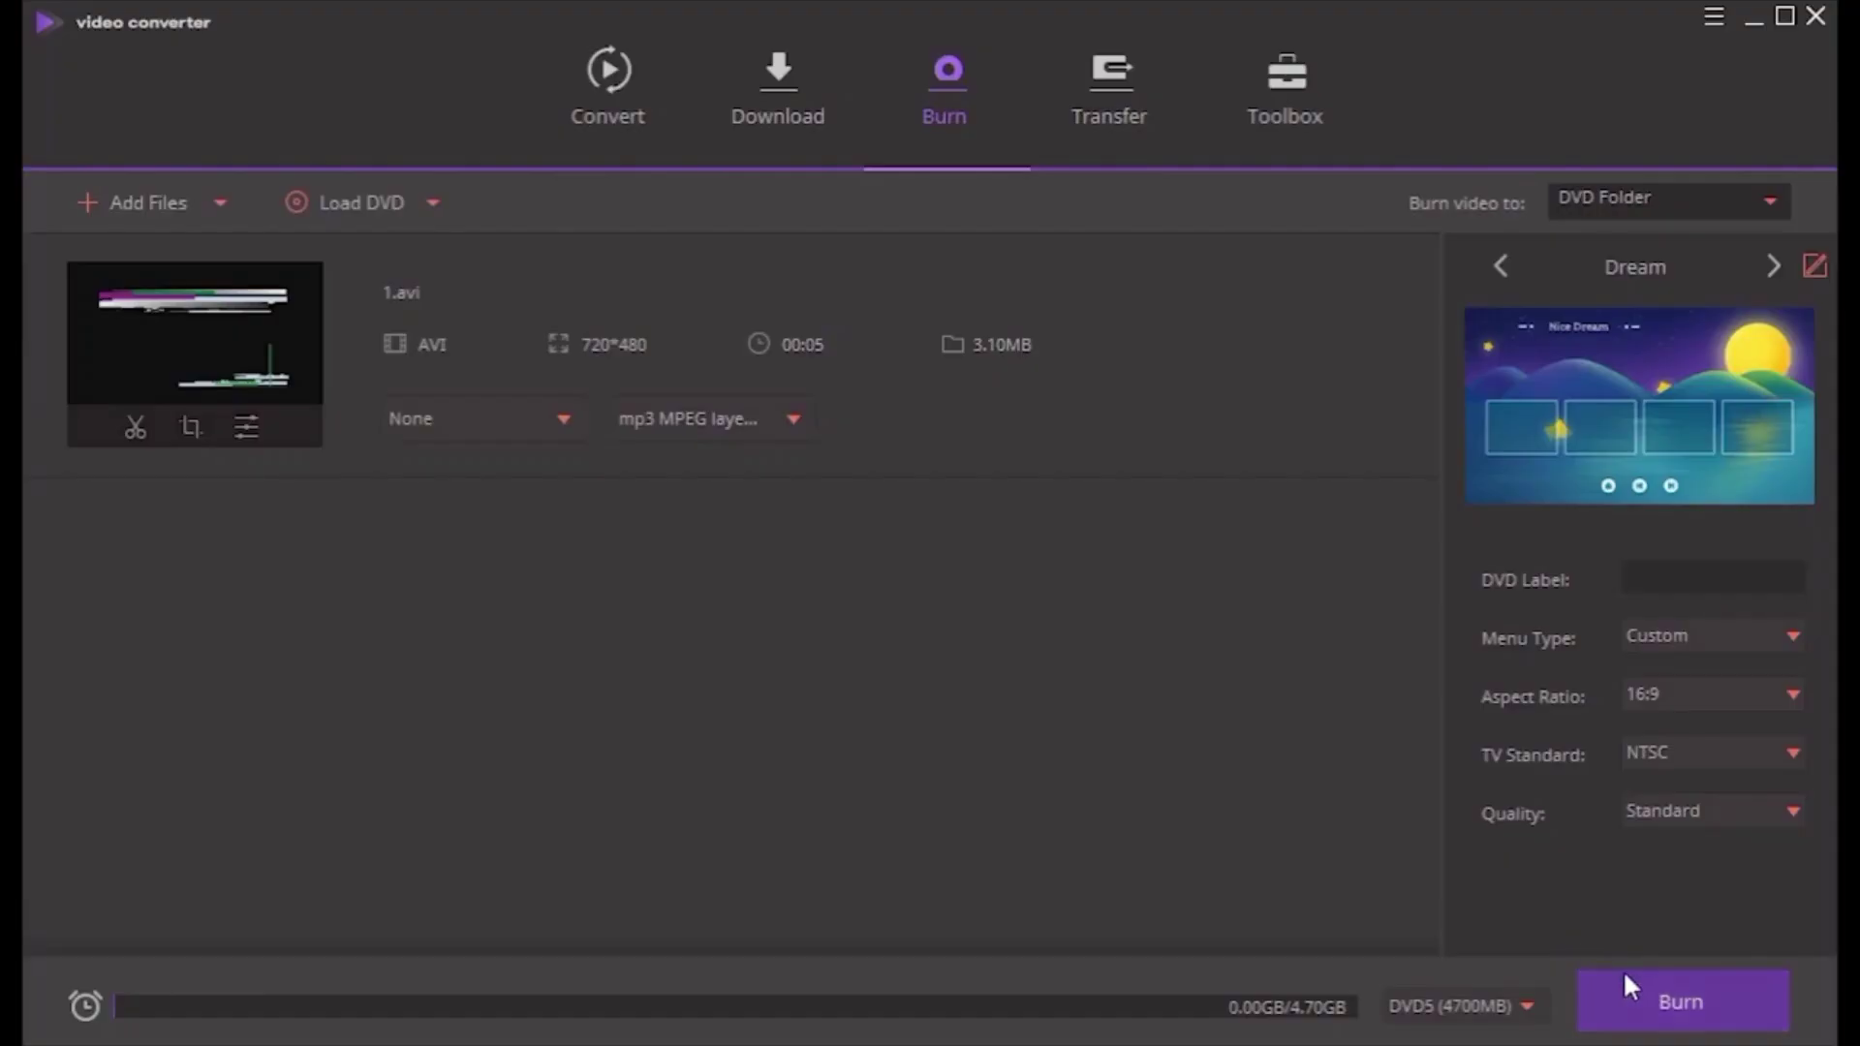
# - Switch to the converter demo with two 1.mov files queued for AVI HD 720P
pyautogui.click(1635, 988)
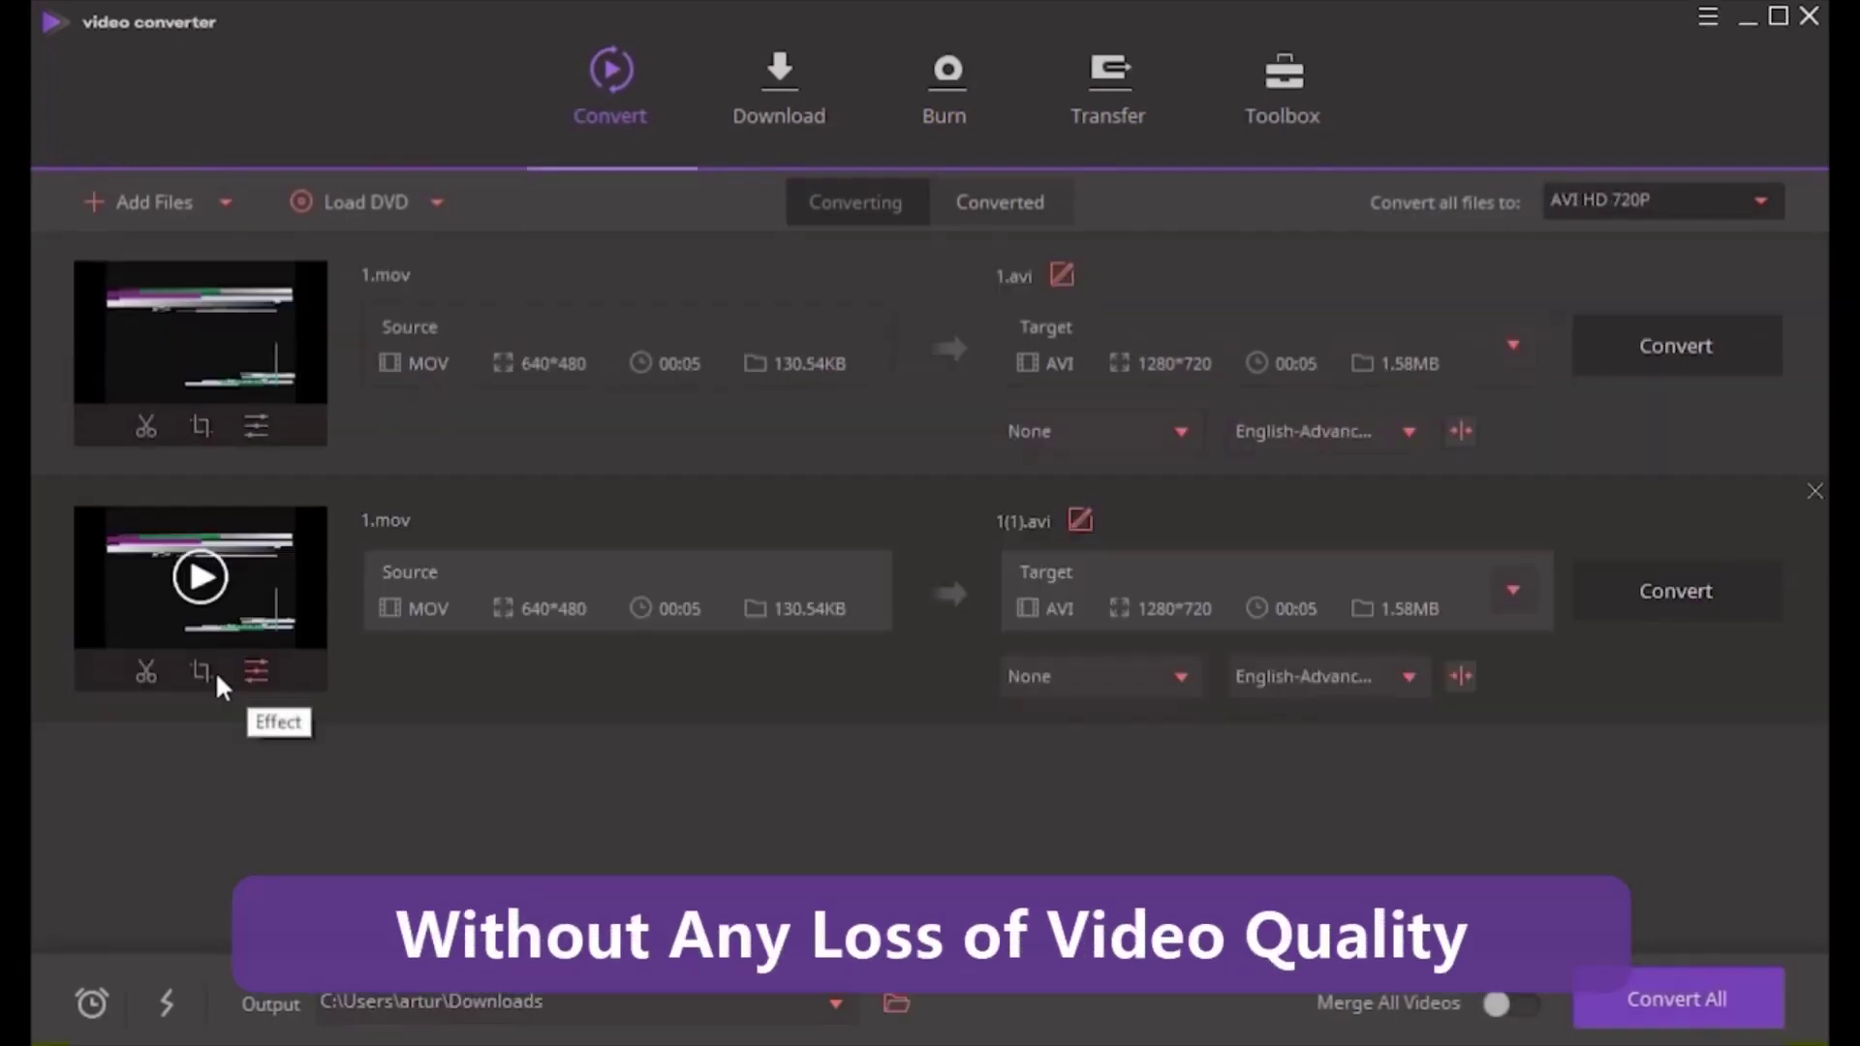
# - Play the 1.mov clip in the Cut editor and close it without trimming
pyautogui.click(140, 674)
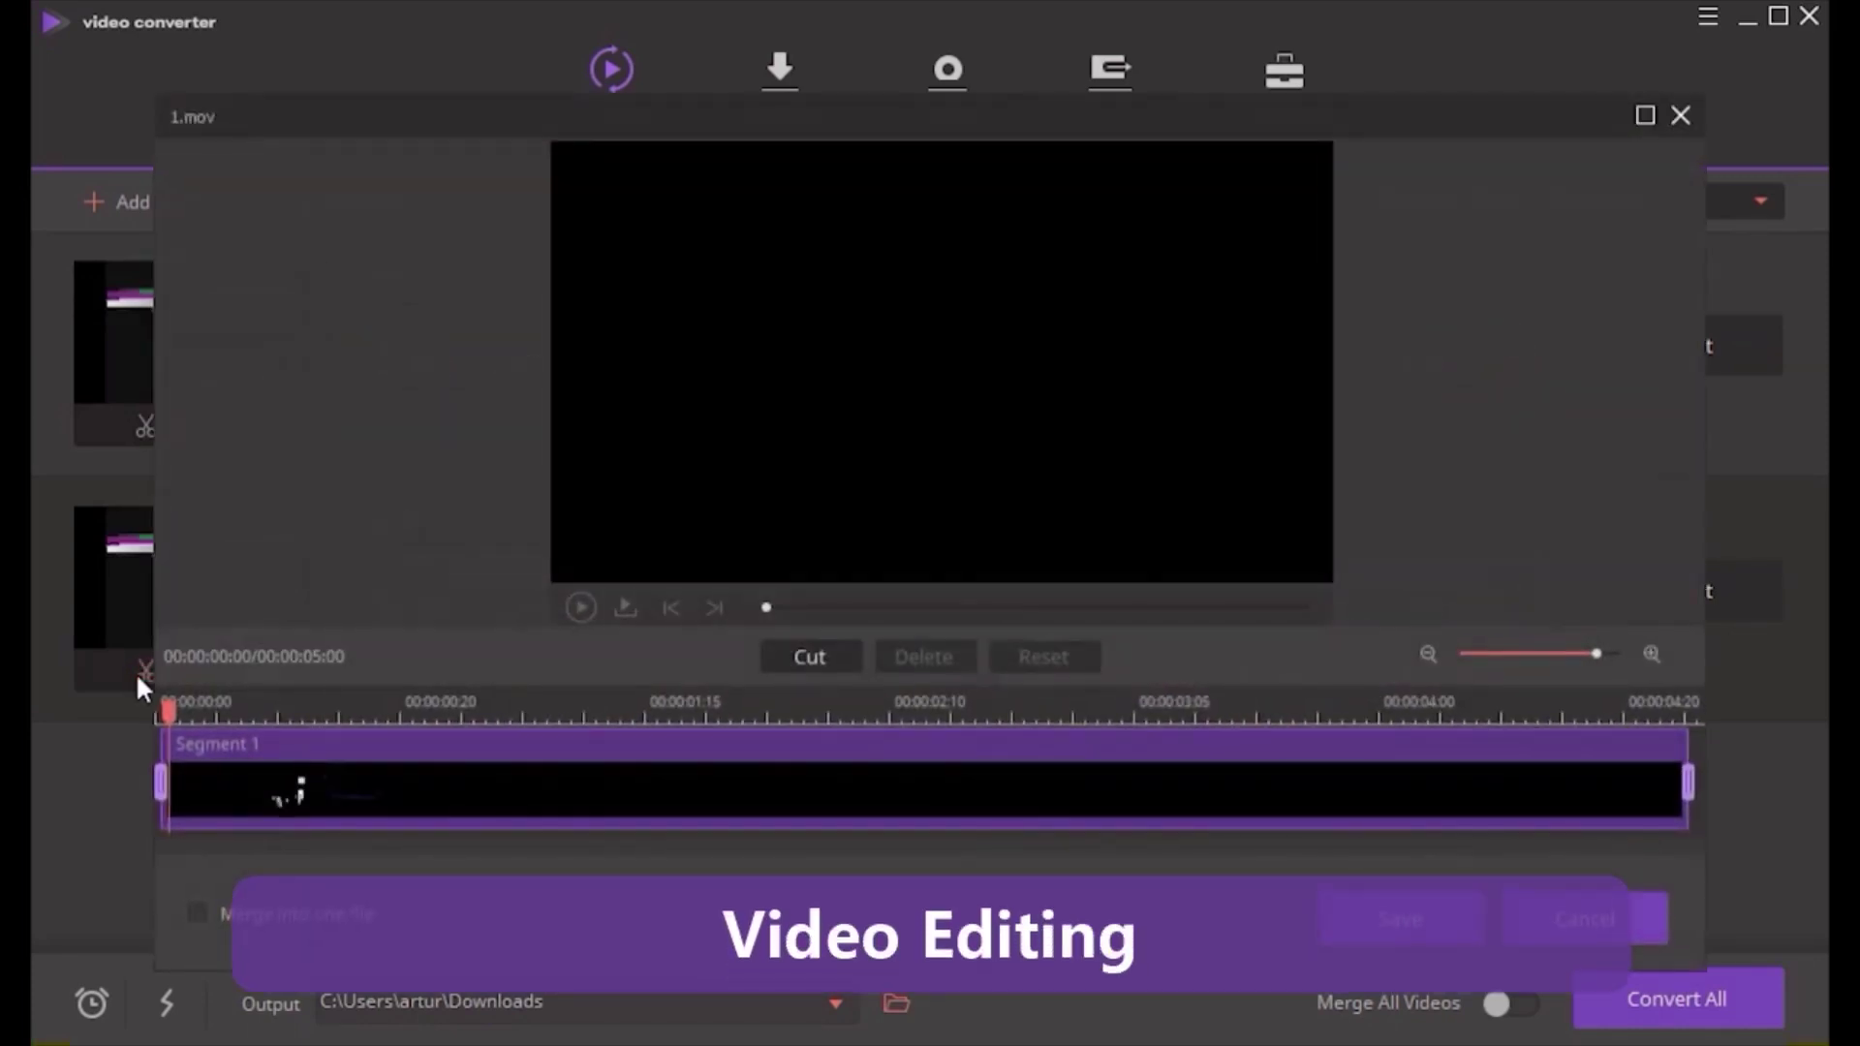
pyautogui.press('space')
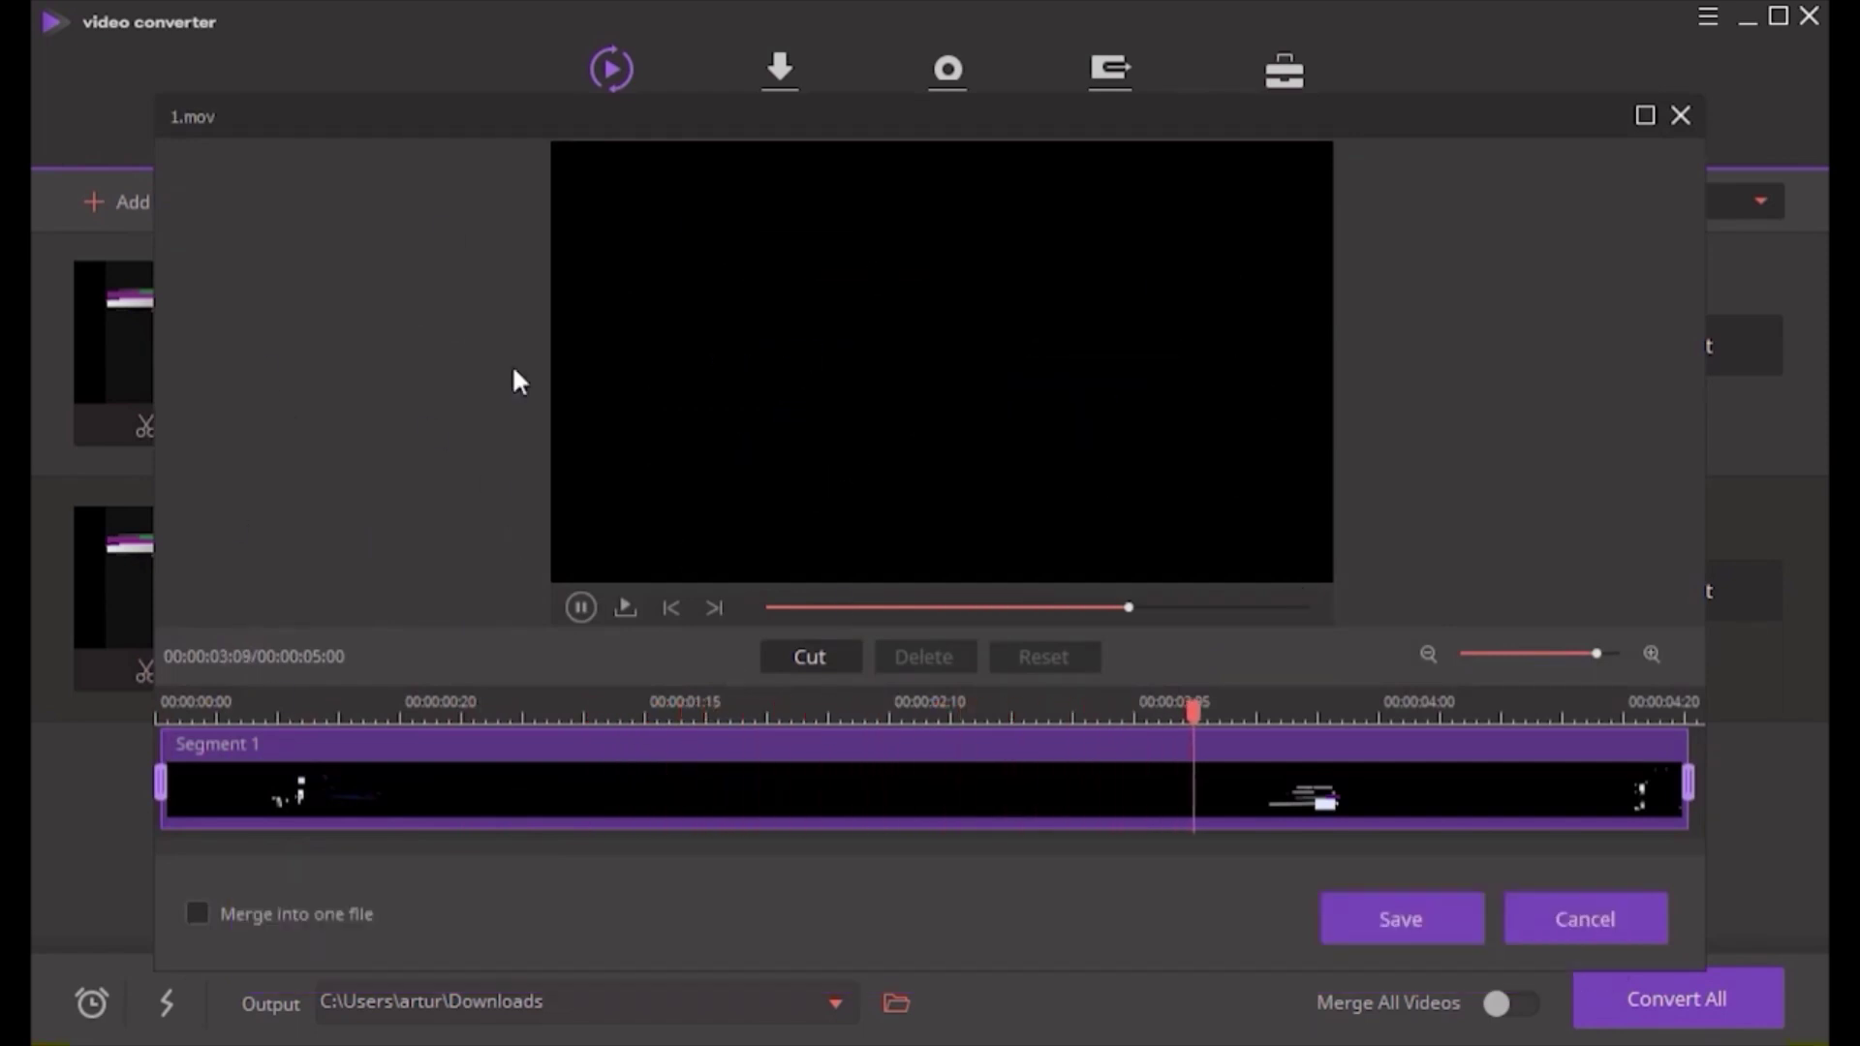
pyautogui.click(586, 607)
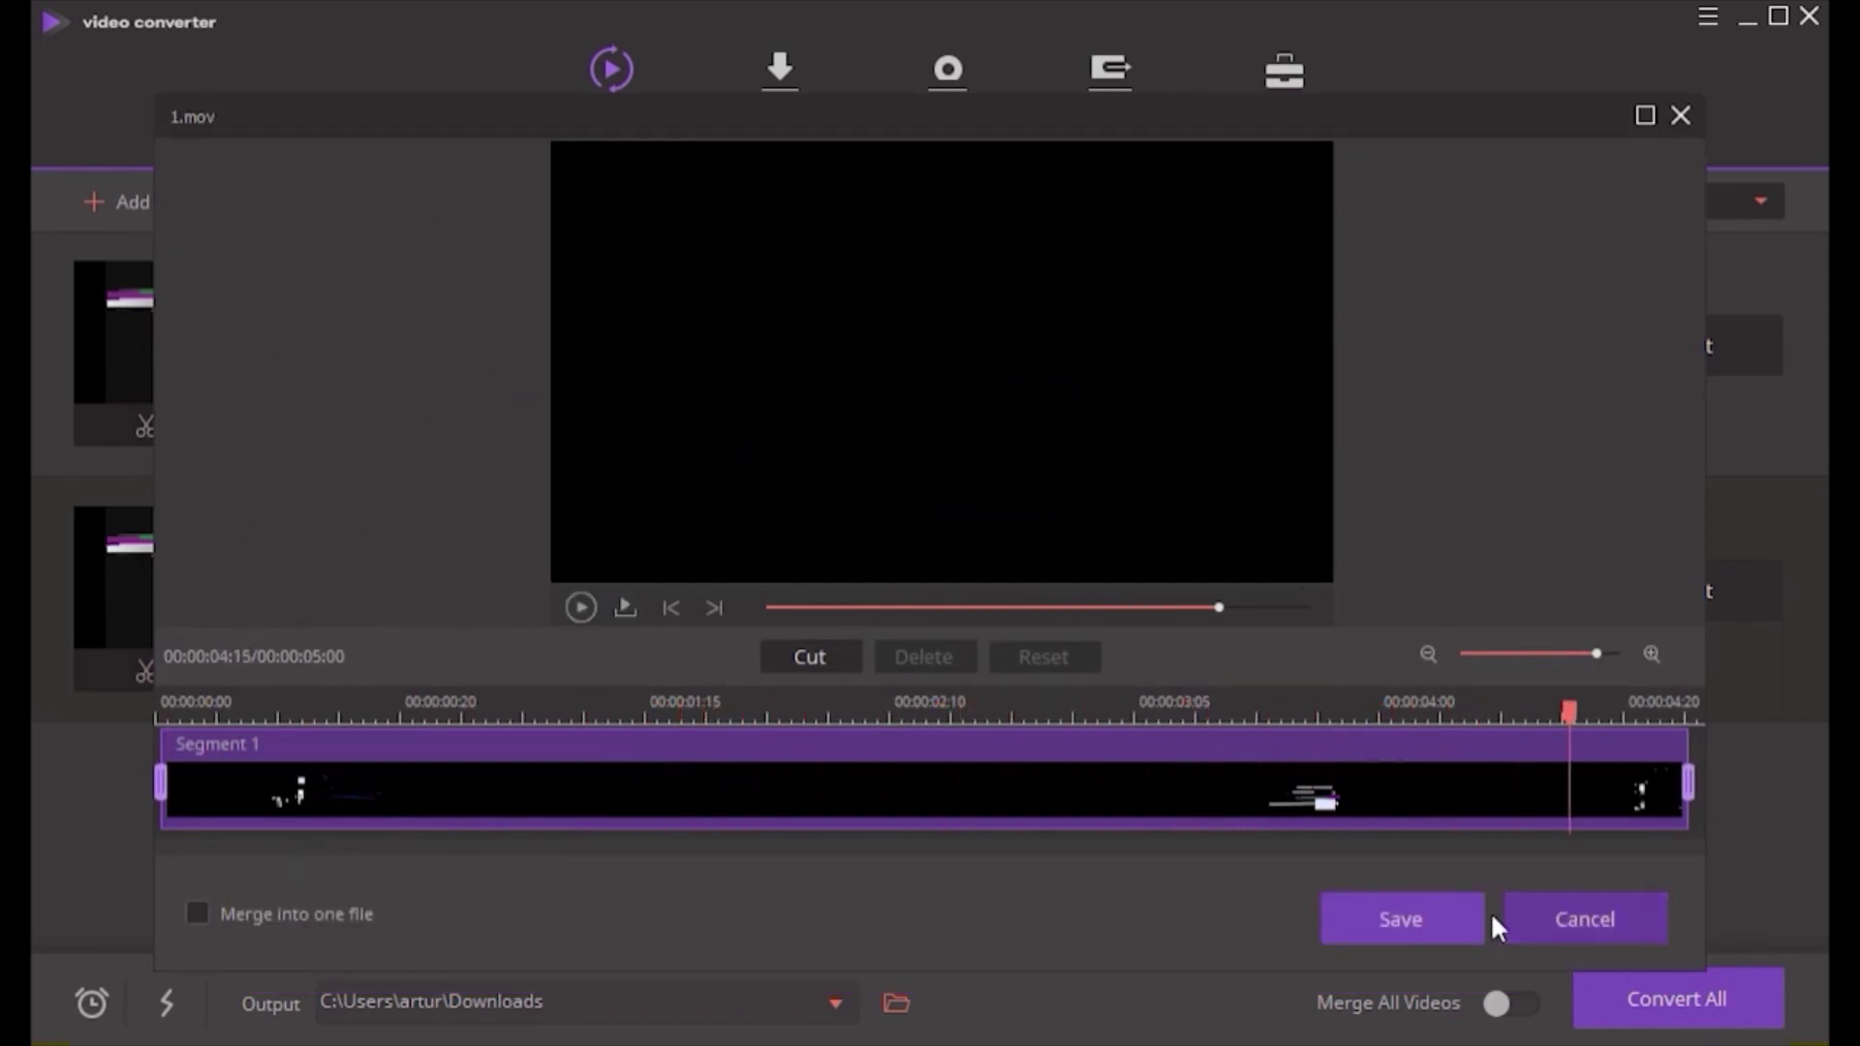
pyautogui.click(1584, 920)
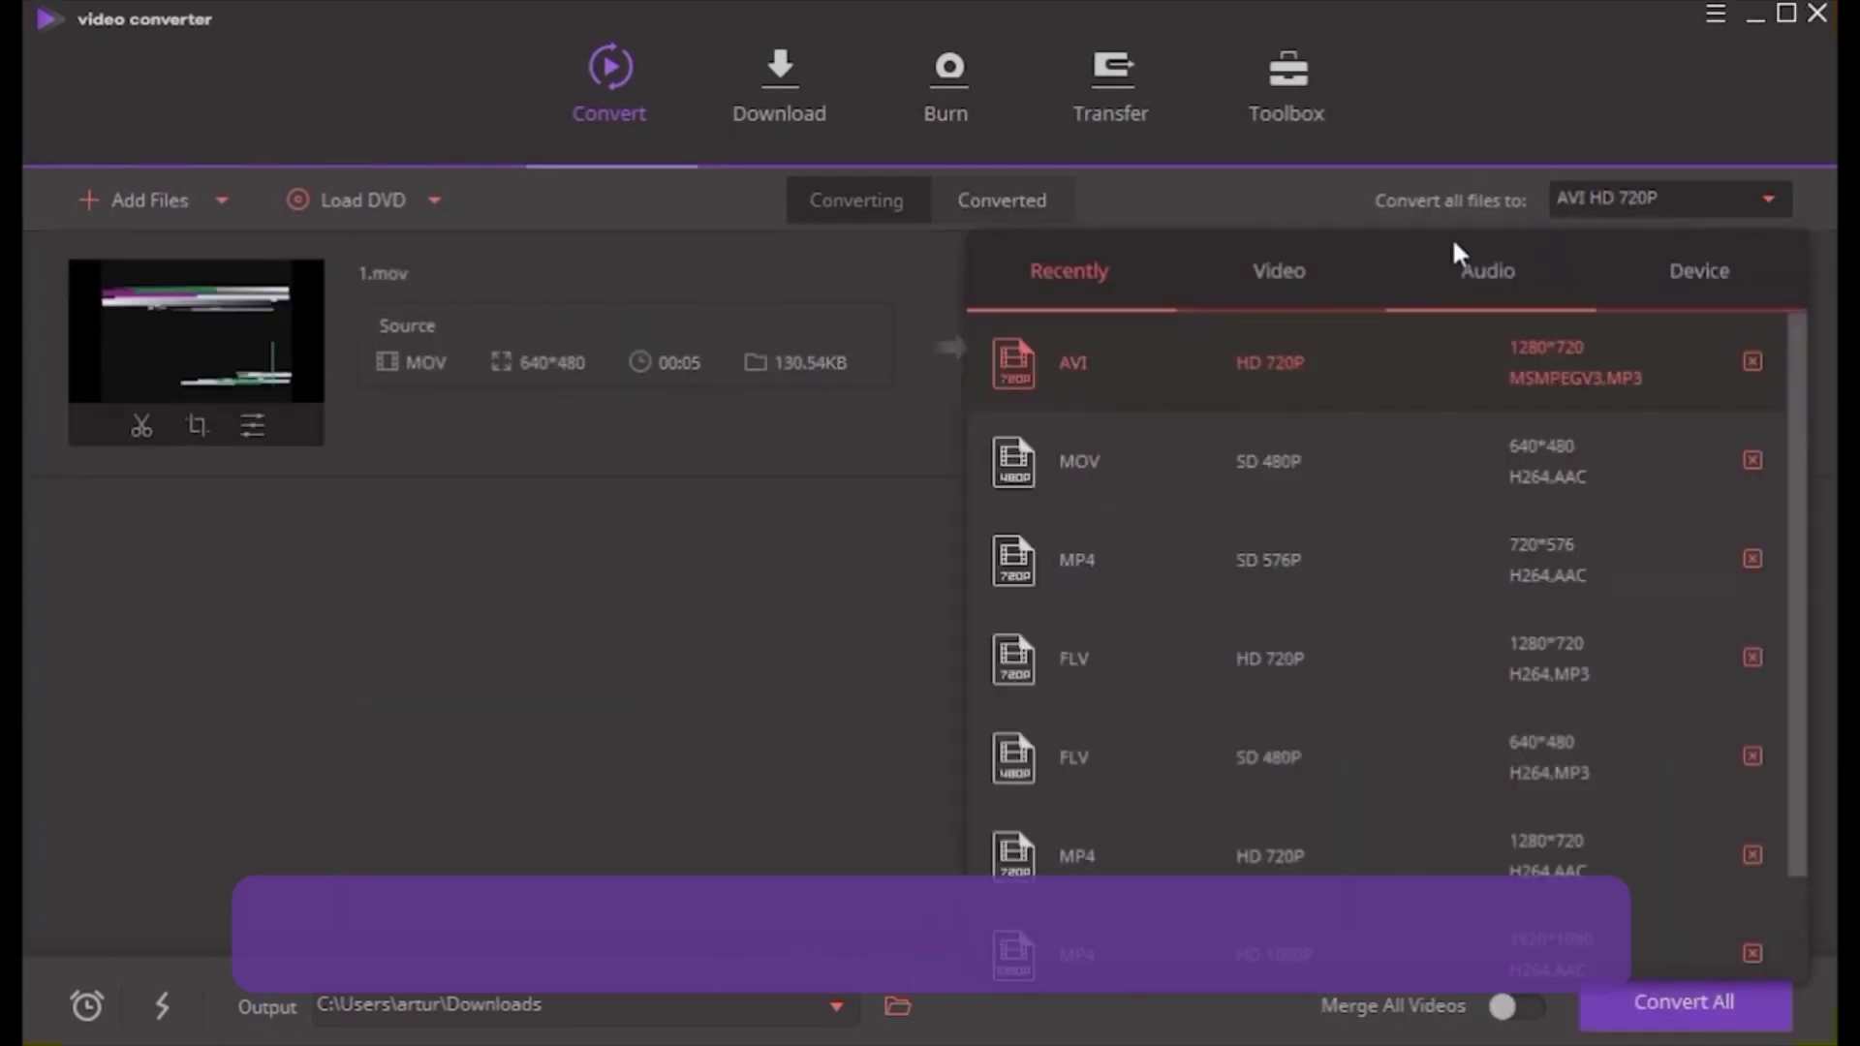
# - Scroll through the Video tab's output format presets
pyautogui.click(1262, 273)
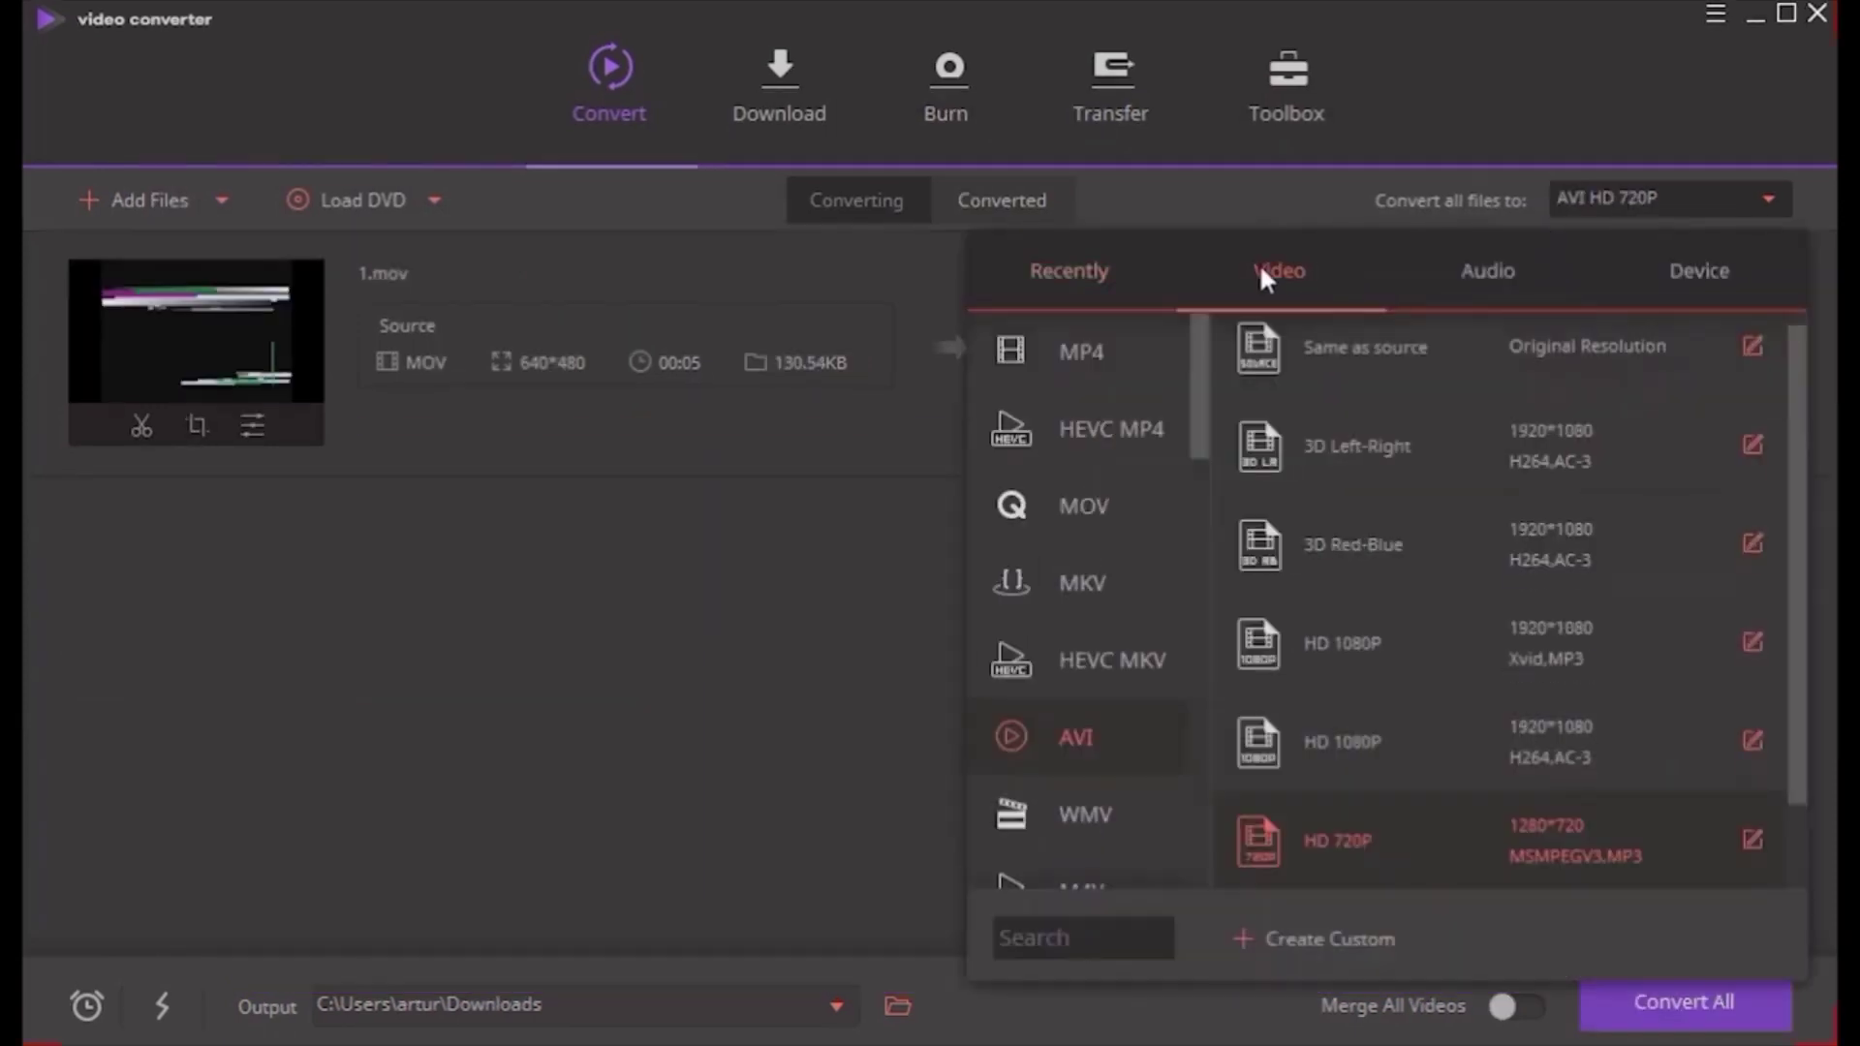
pyautogui.scroll(-5, 1076, 543)
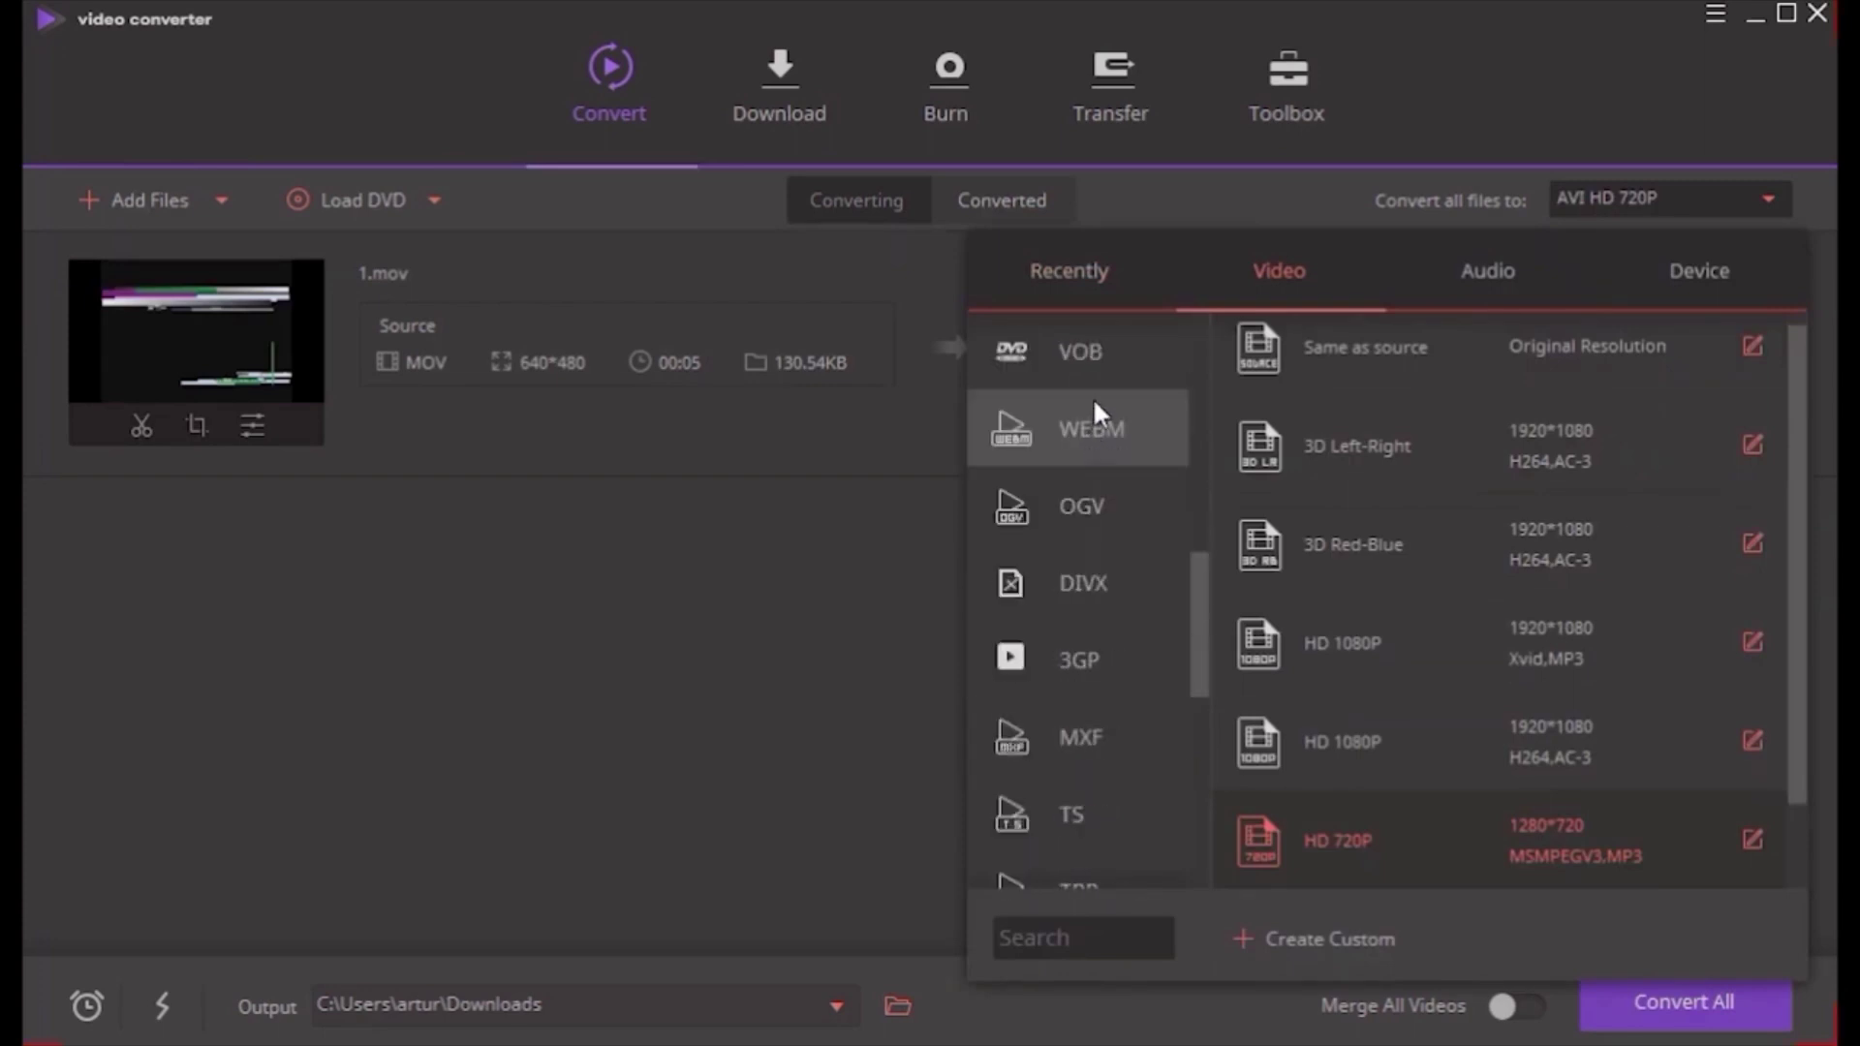
pyautogui.scroll(-3, 1075, 533)
pyautogui.scroll(10, 1080, 581)
pyautogui.scroll(-10, 1032, 678)
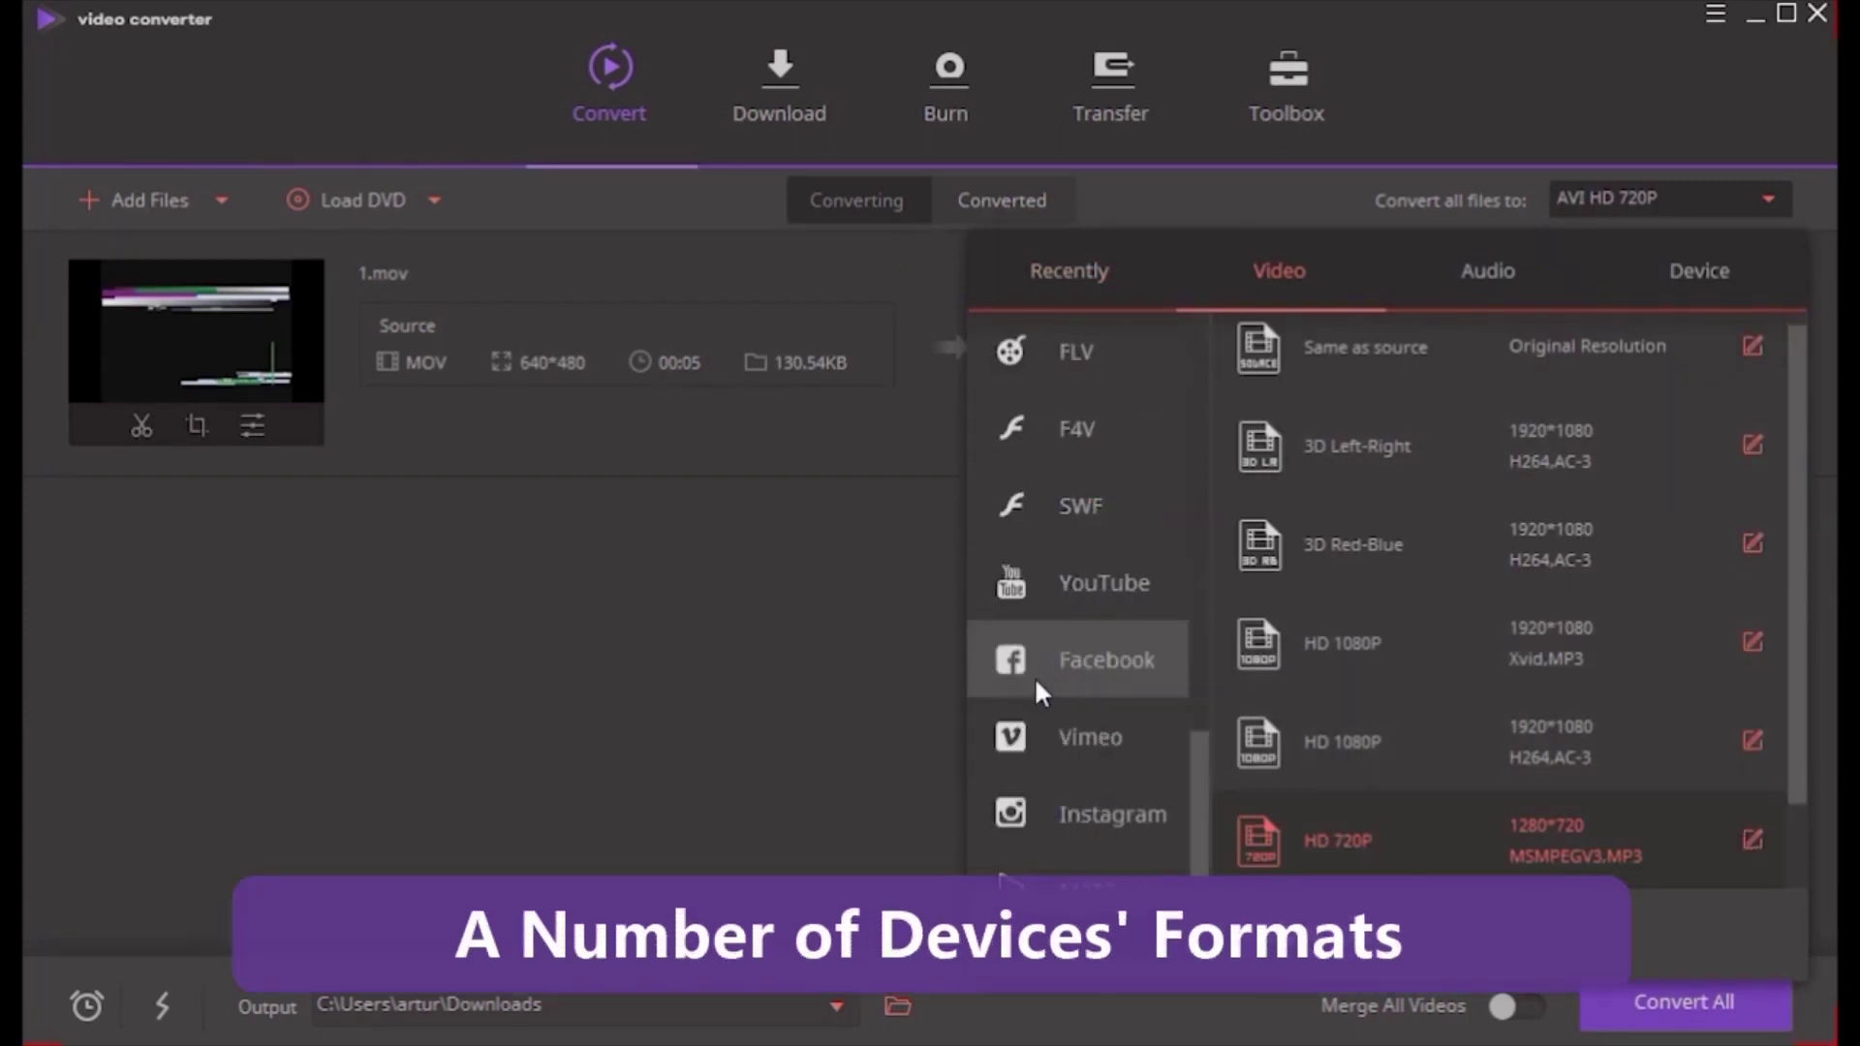
pyautogui.scroll(-1, 1036, 689)
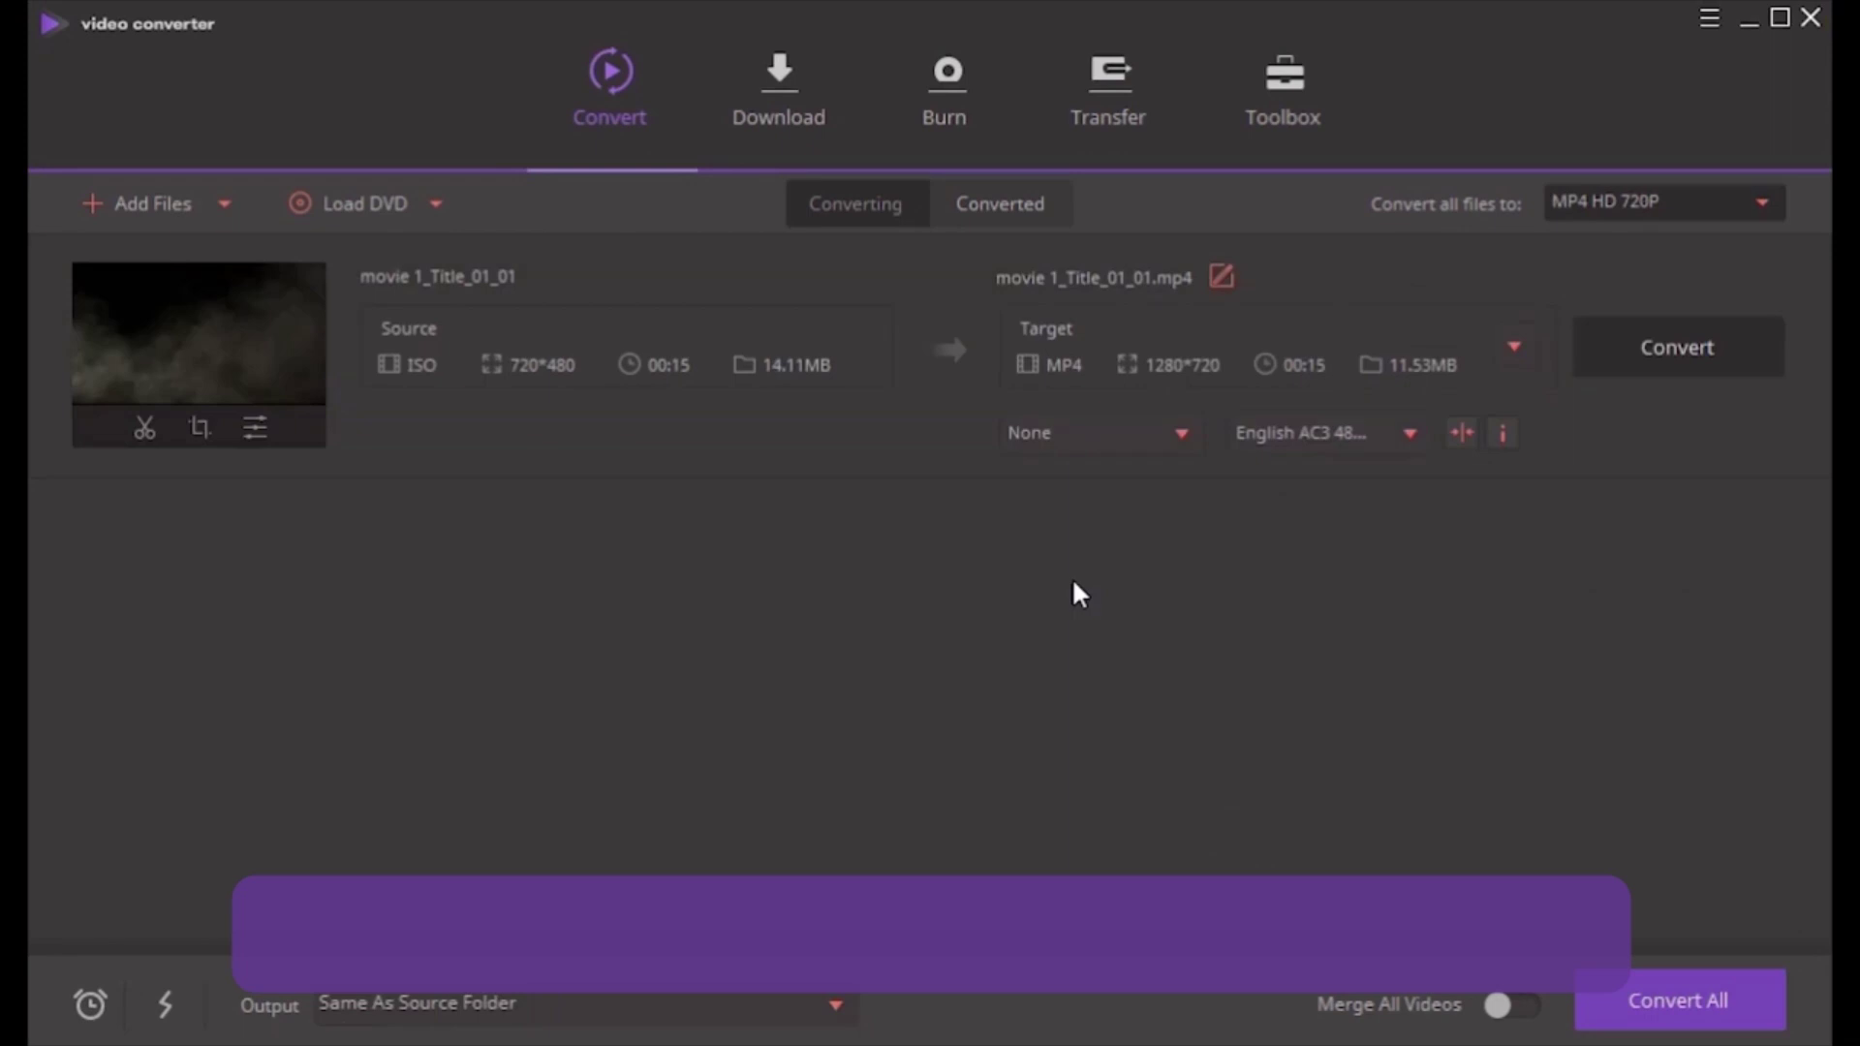
# - Recheck the video presets for all files, then open the Toolbox downloader
pyautogui.click(1561, 213)
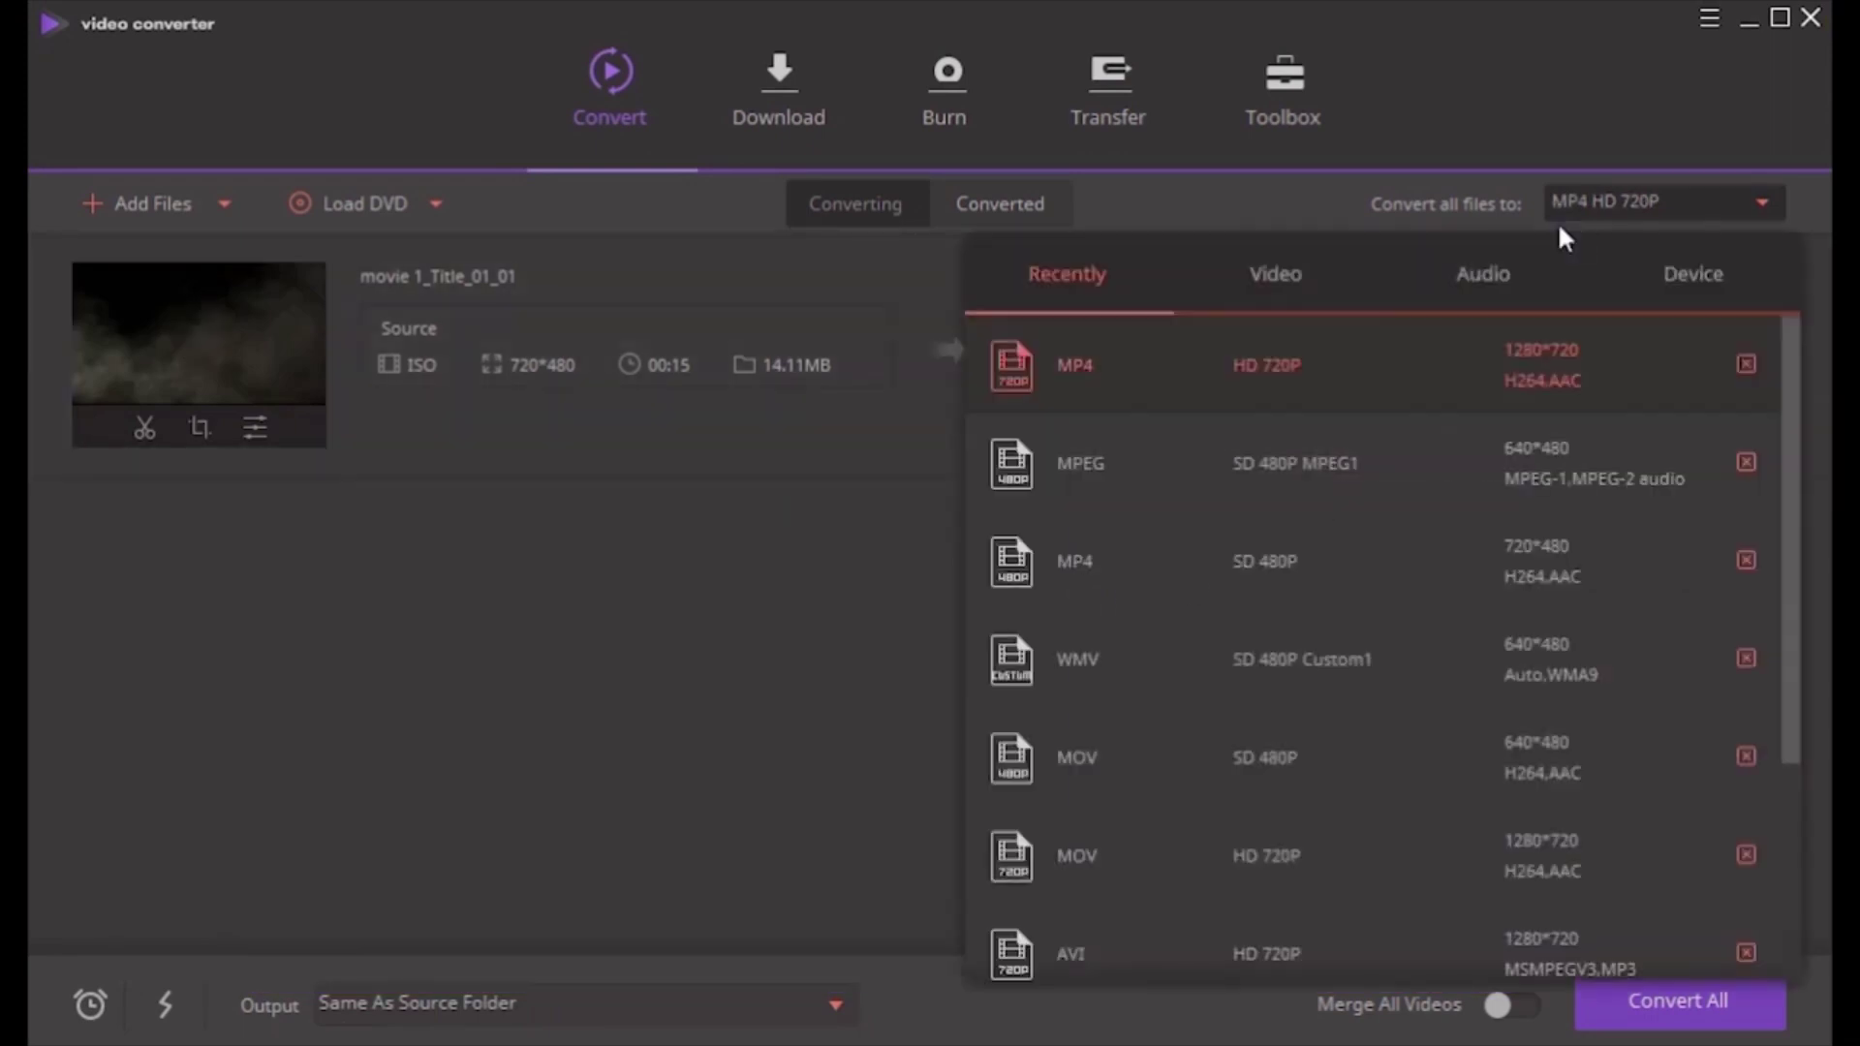
pyautogui.click(1326, 274)
pyautogui.scroll(-3, 1357, 647)
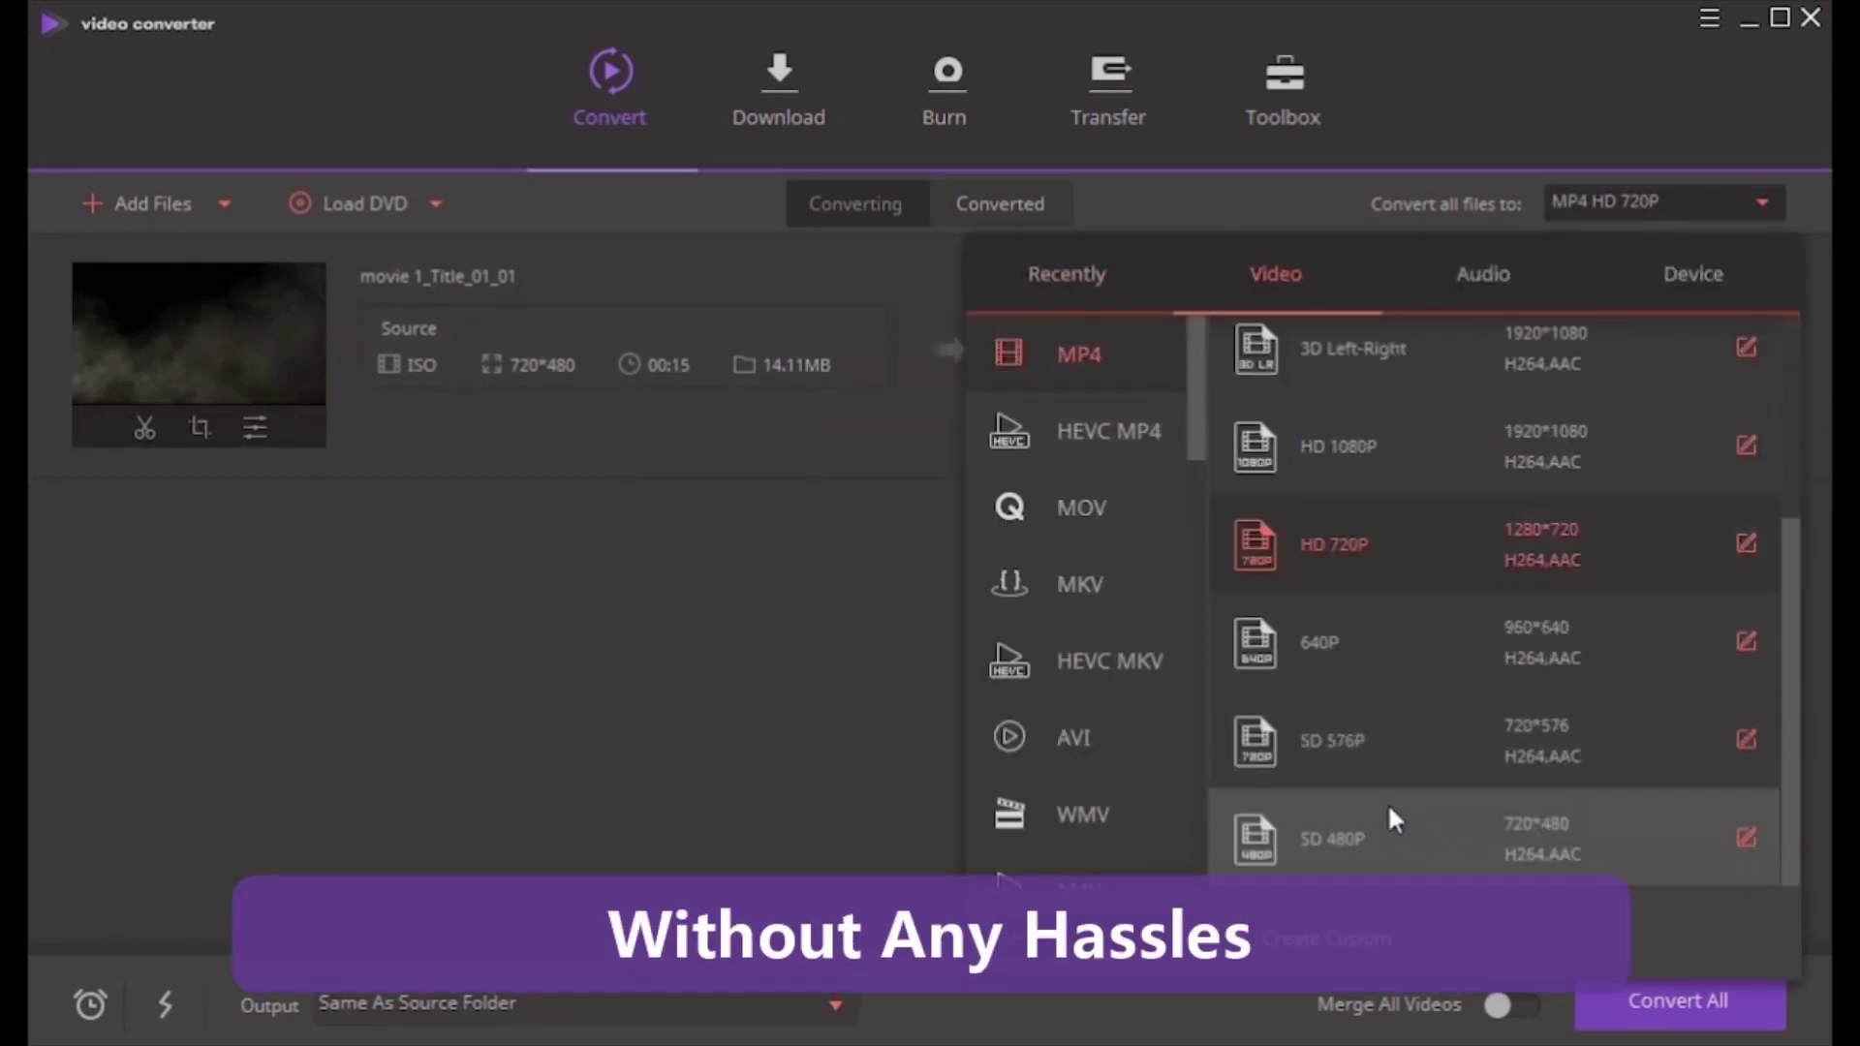
pyautogui.click(1260, 108)
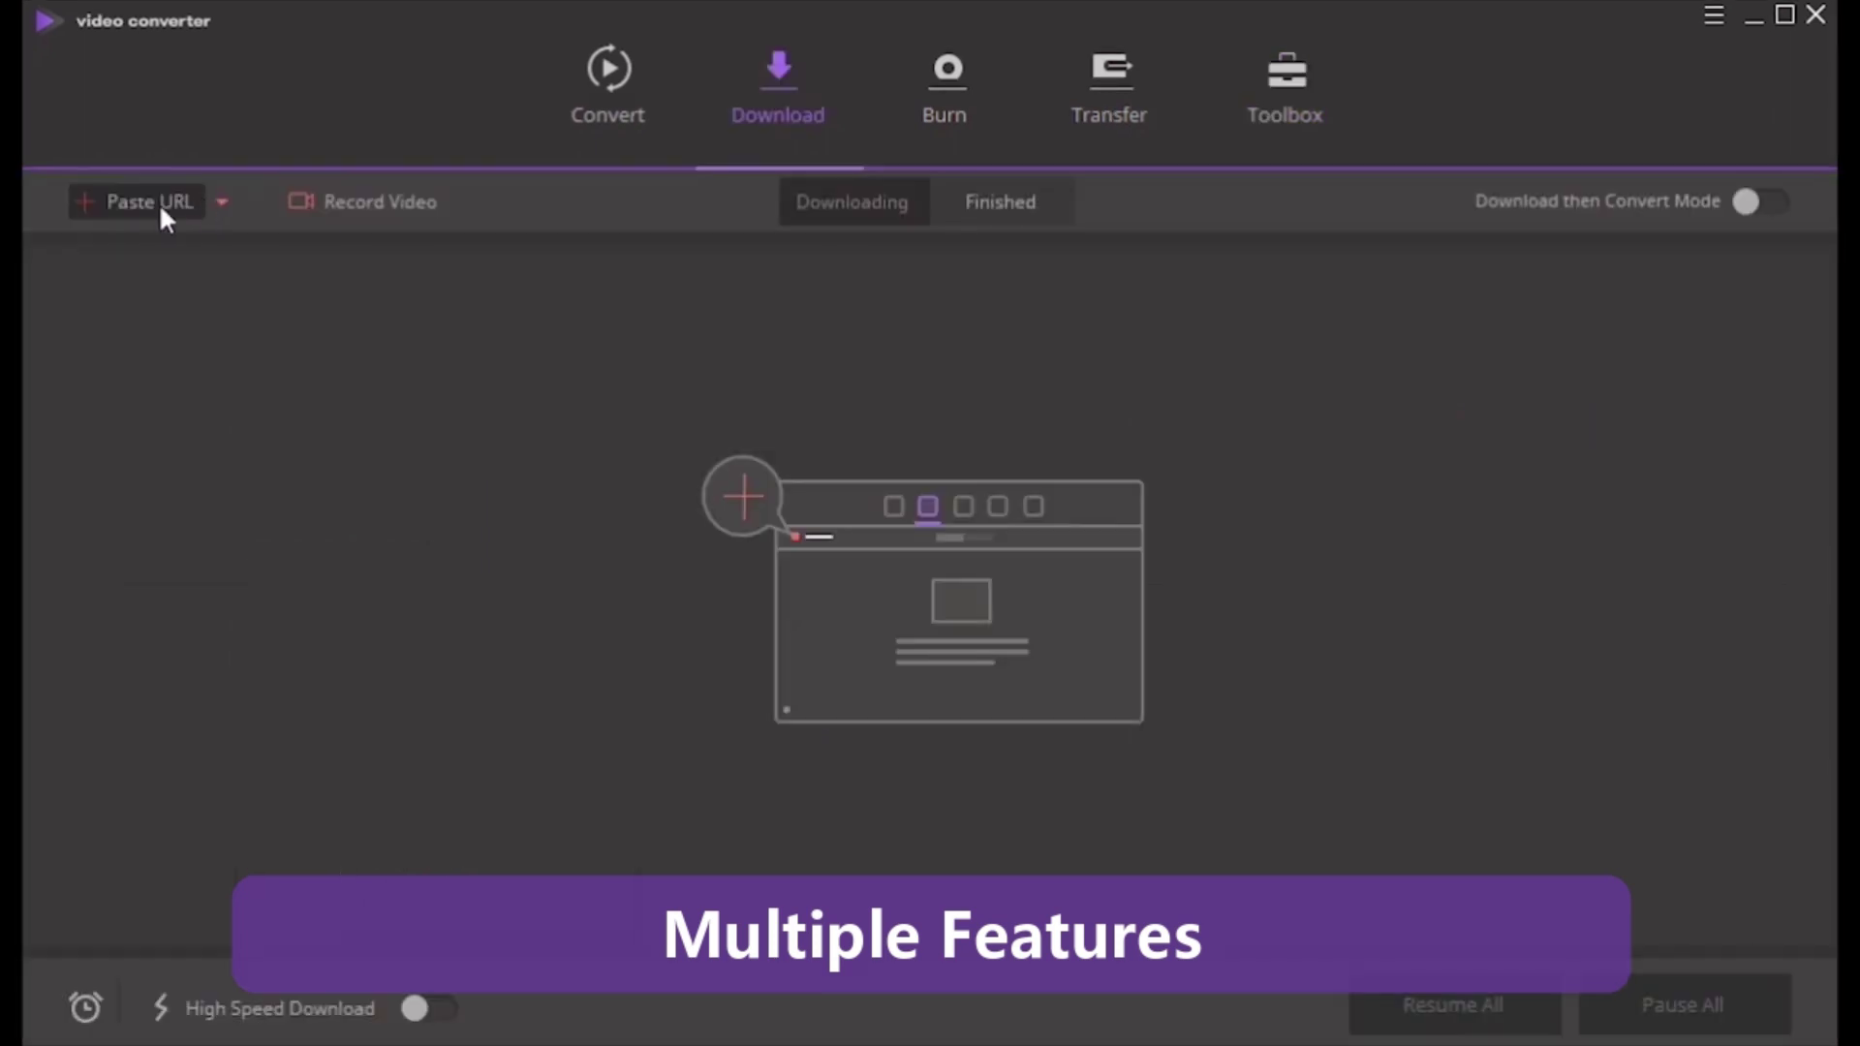
pyautogui.click(155, 205)
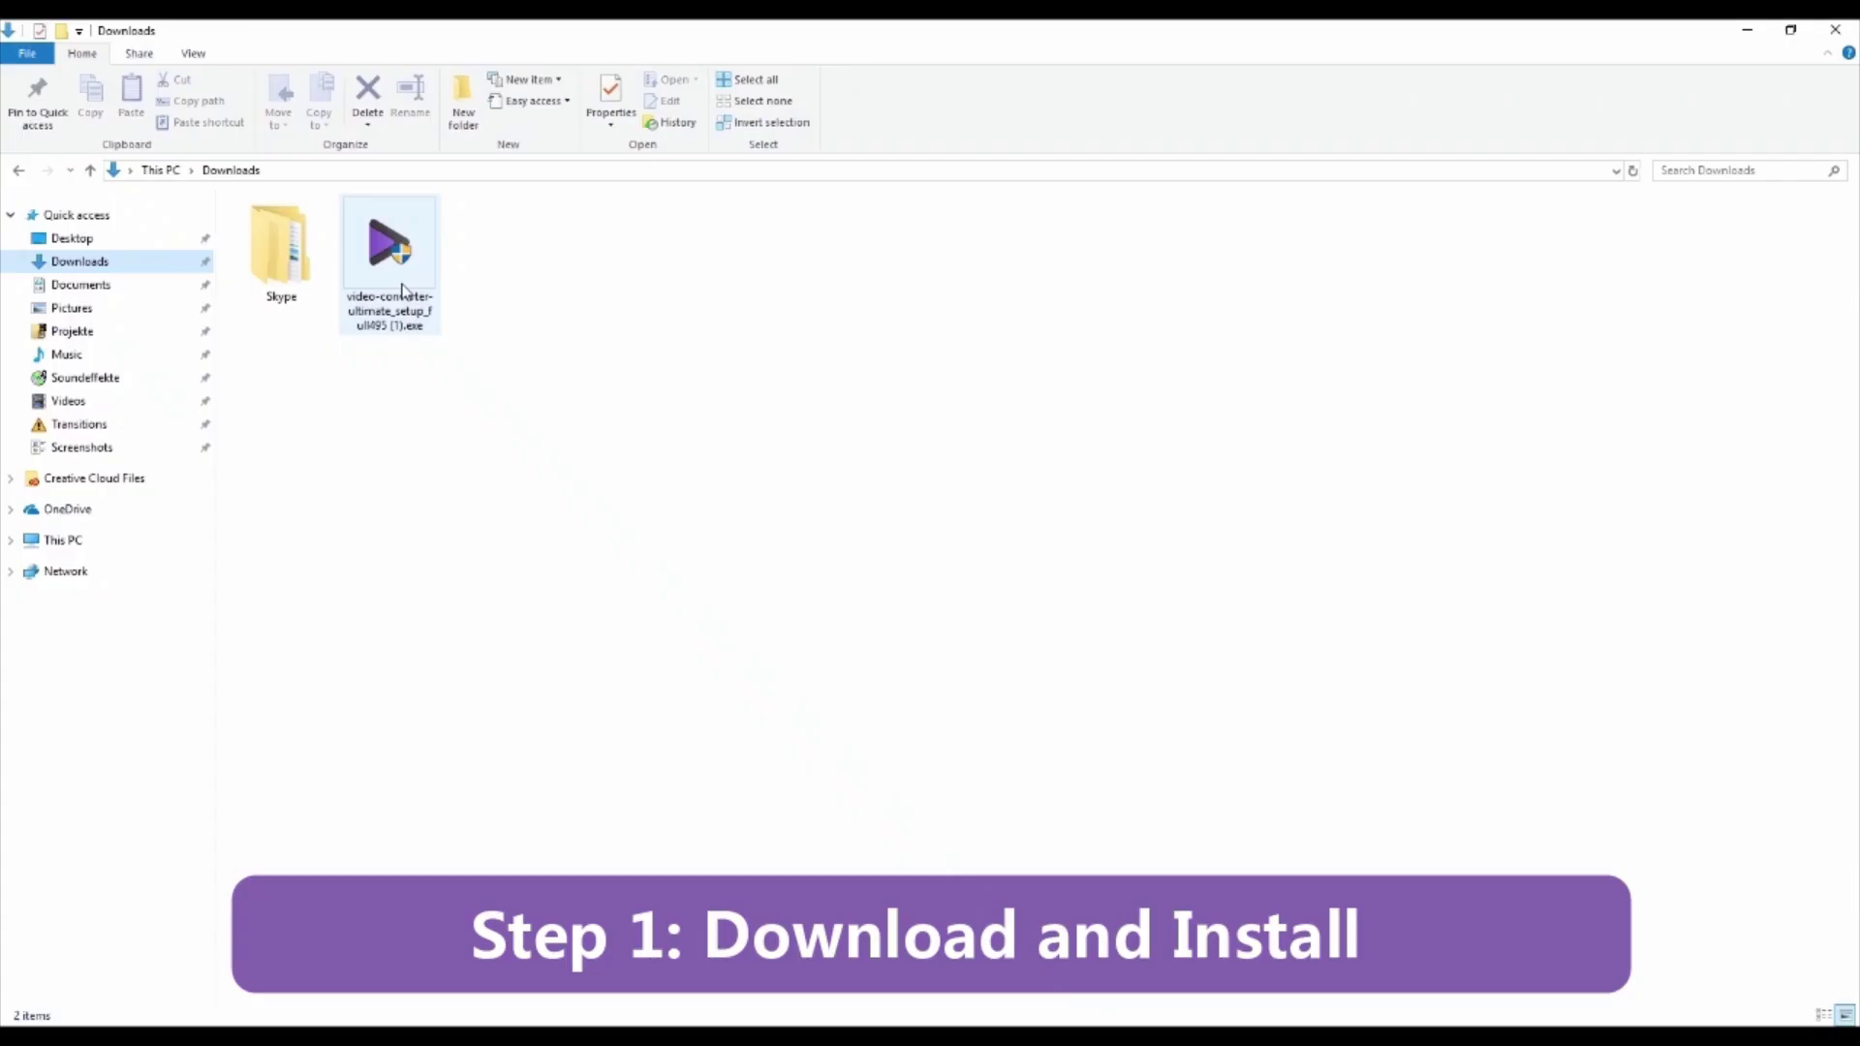
# - Load only the main movie from the movie 1.iso DVD image
pyautogui.doubleClick(403, 290)
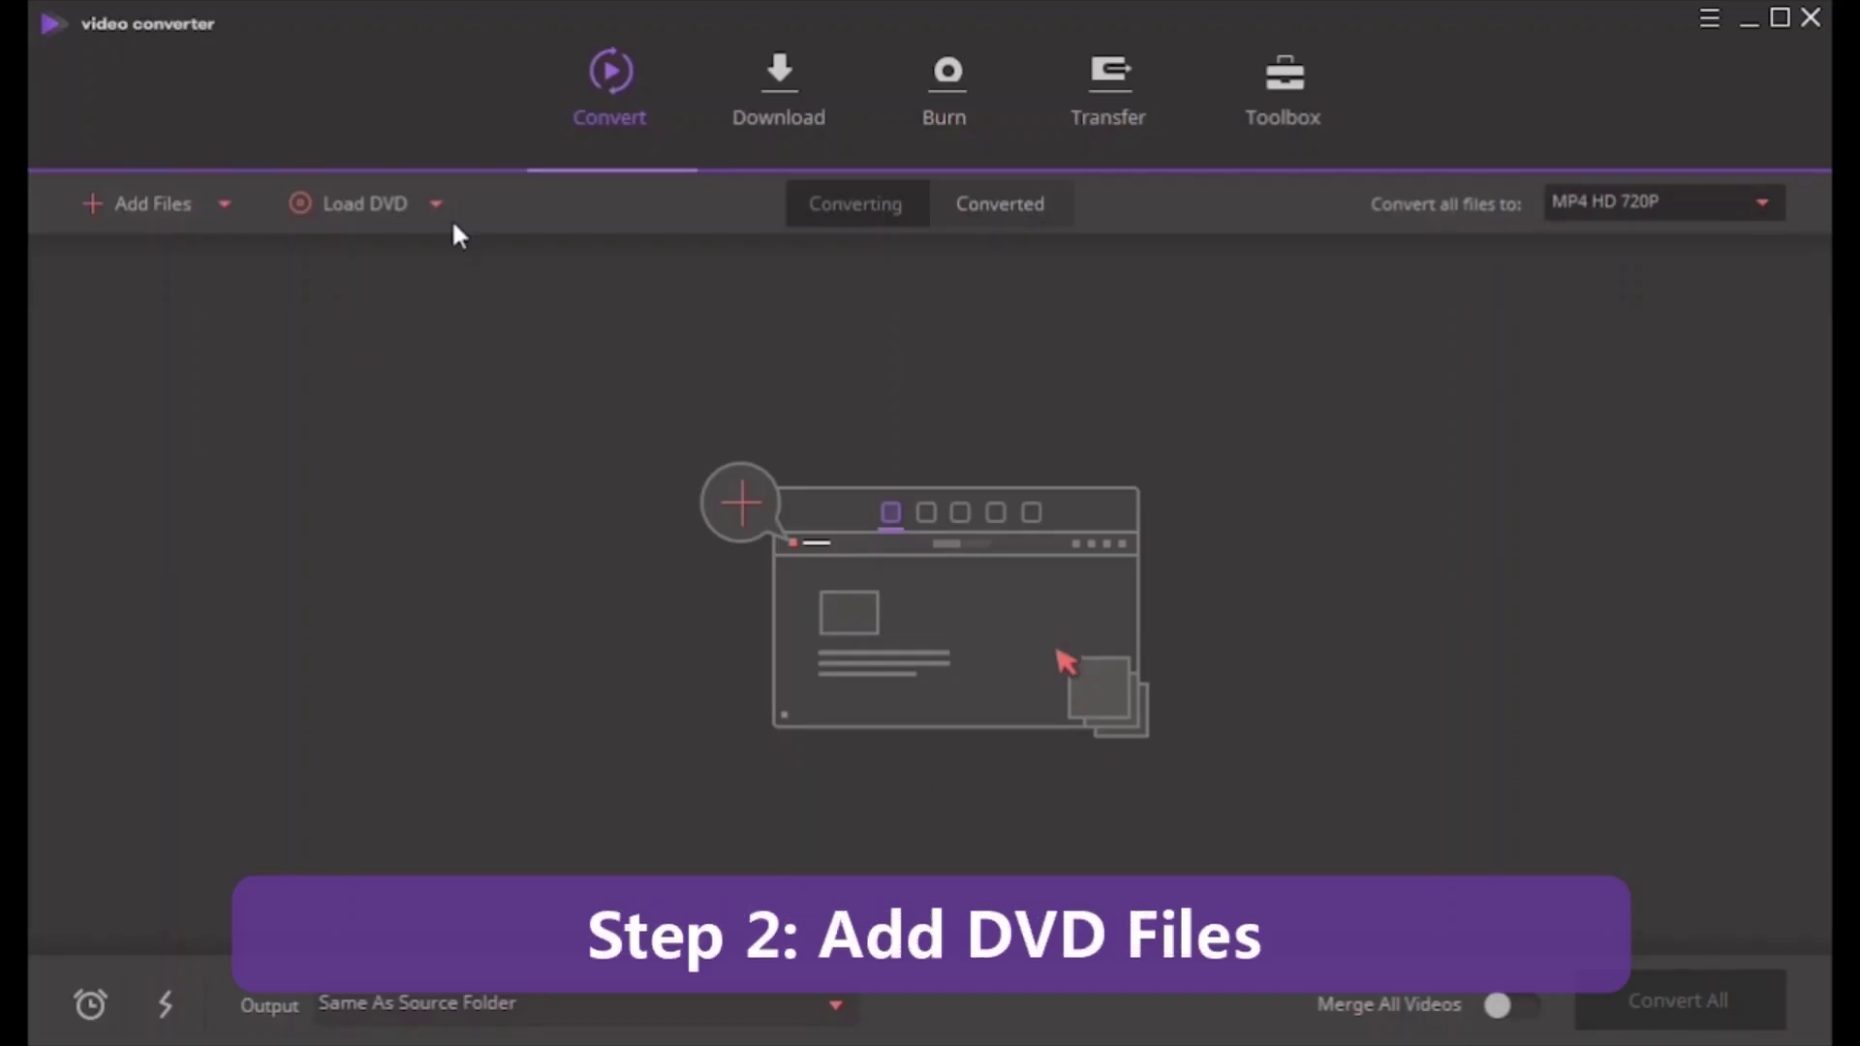
pyautogui.click(436, 203)
pyautogui.click(414, 308)
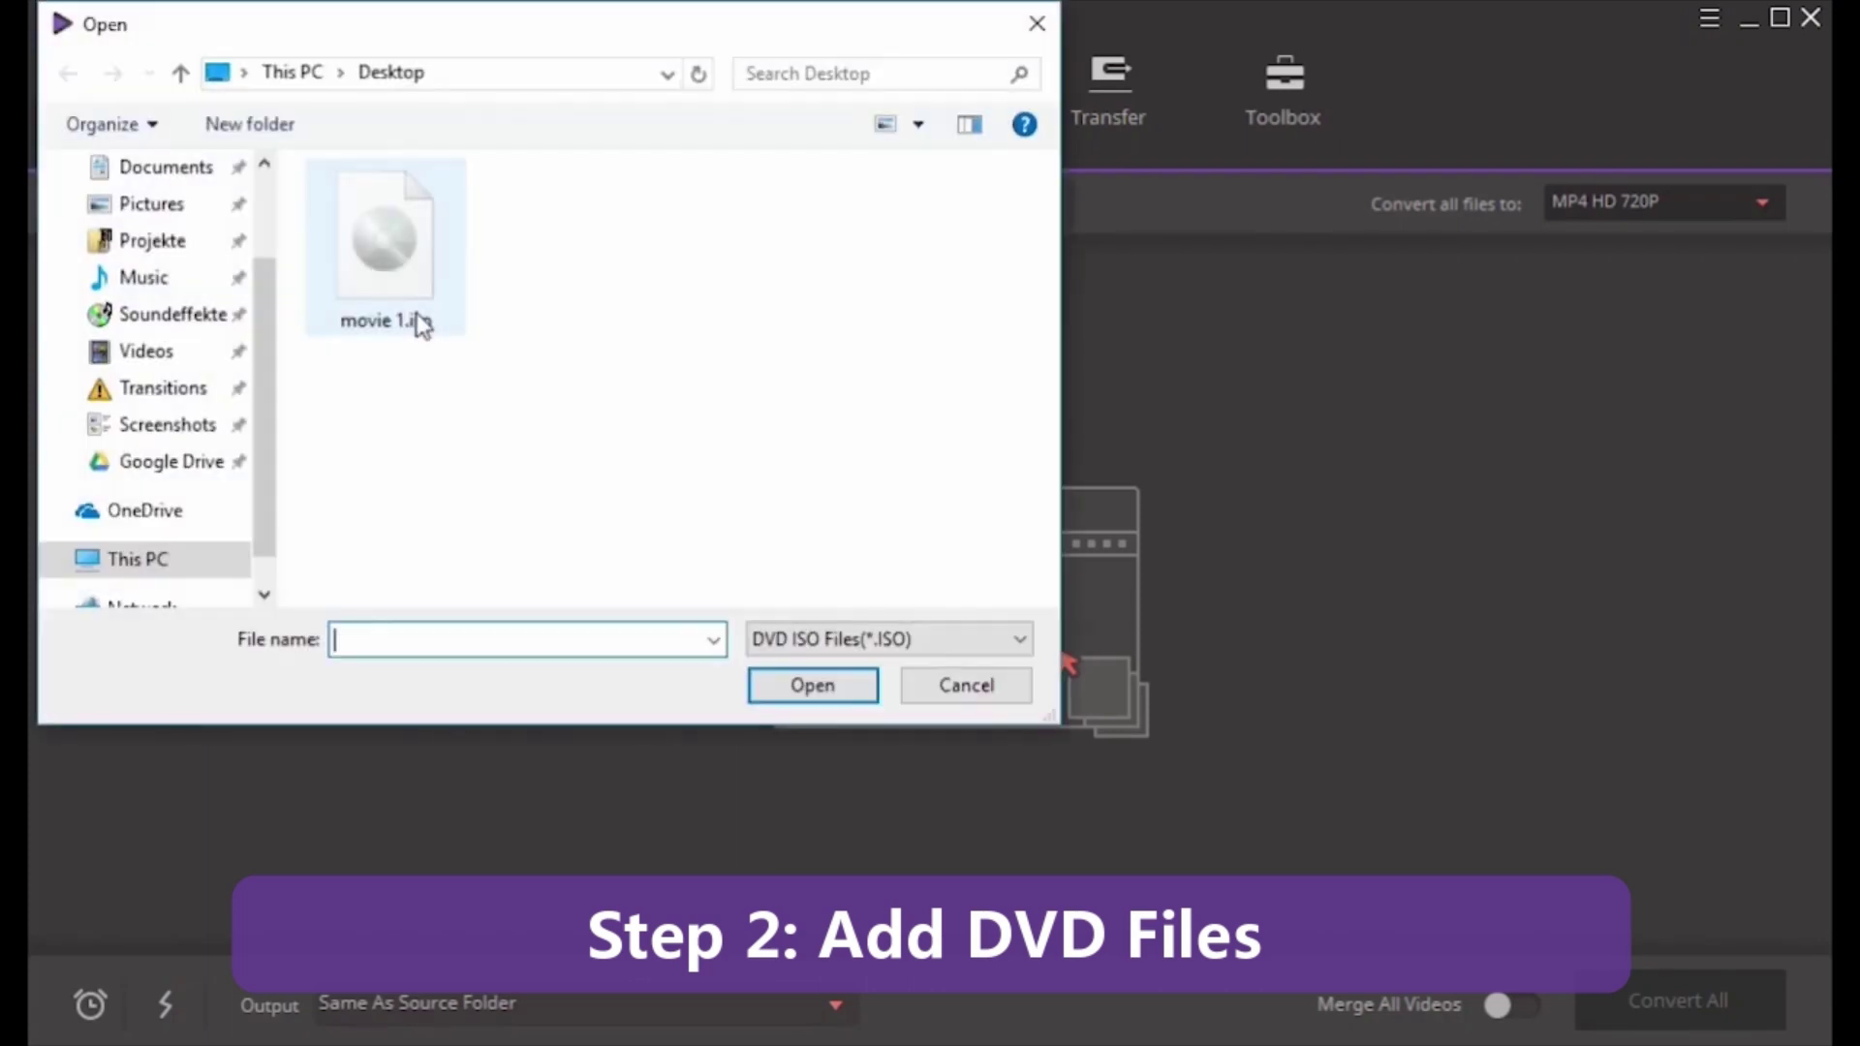
pyautogui.click(416, 260)
pyautogui.doubleClick(417, 260)
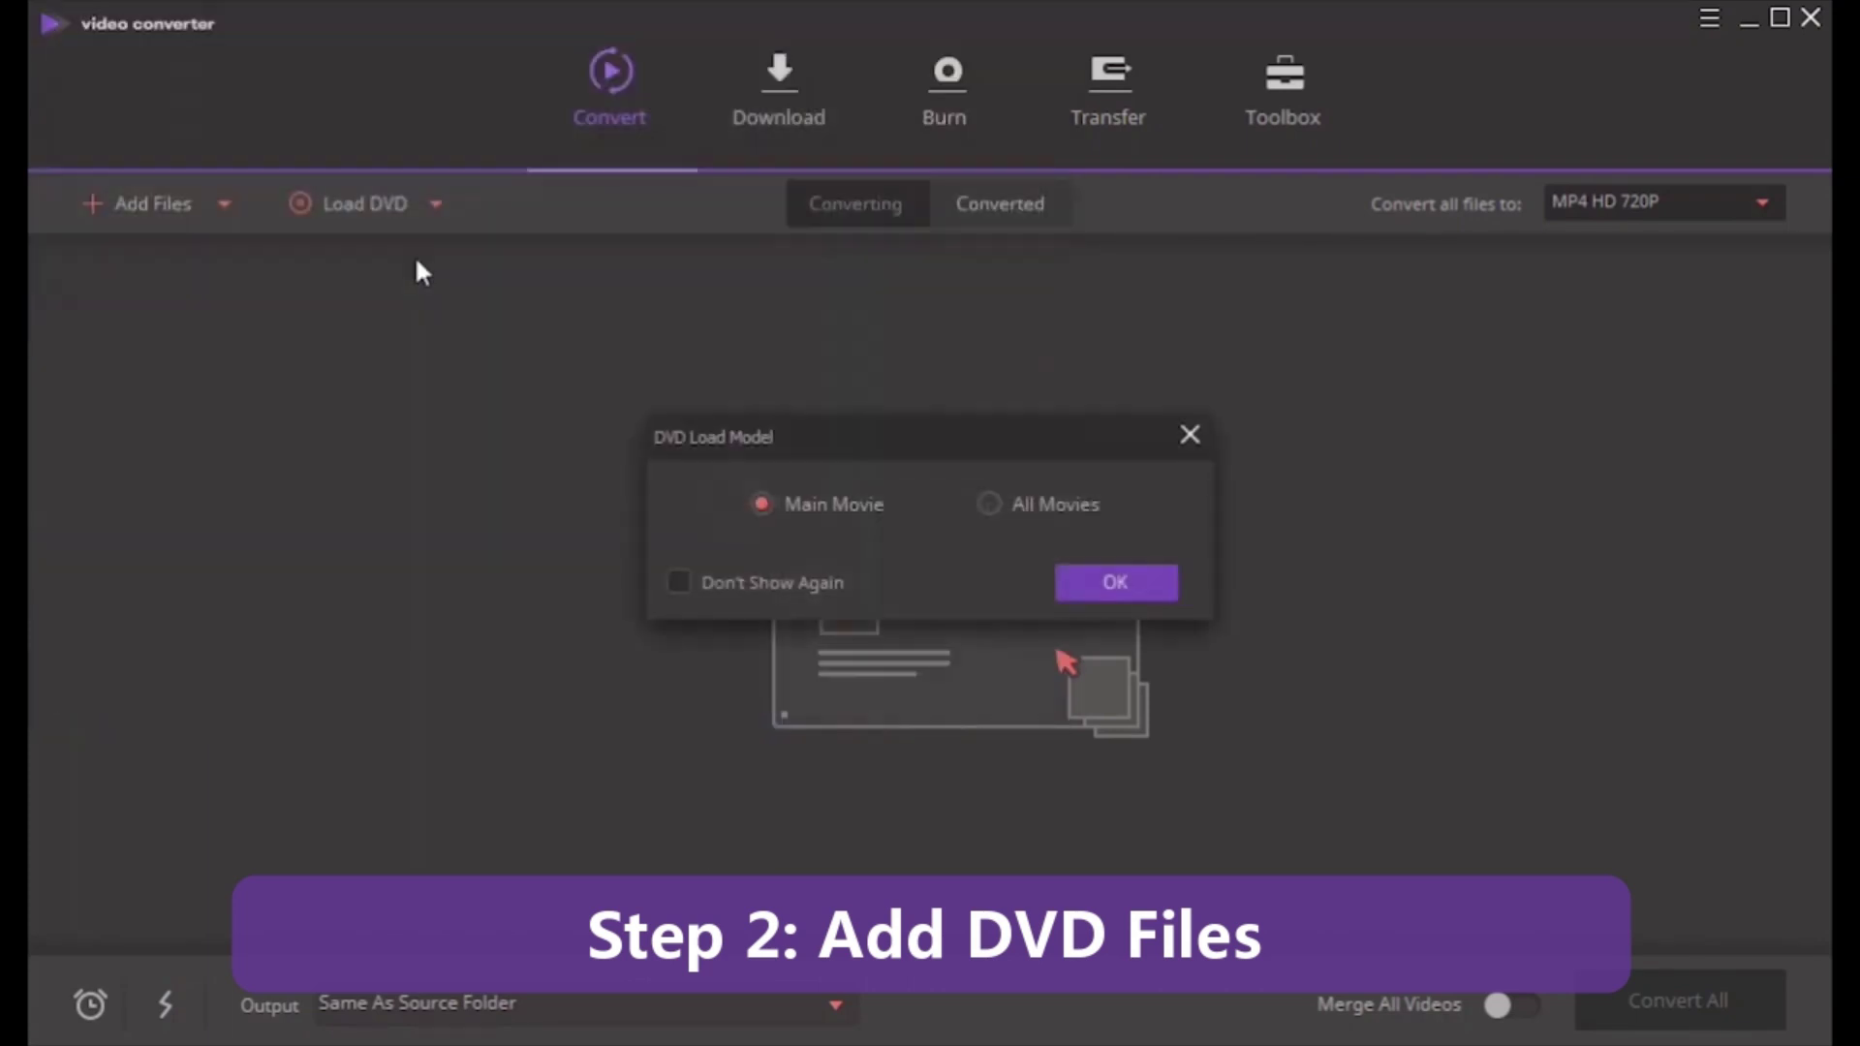
pyautogui.click(1073, 582)
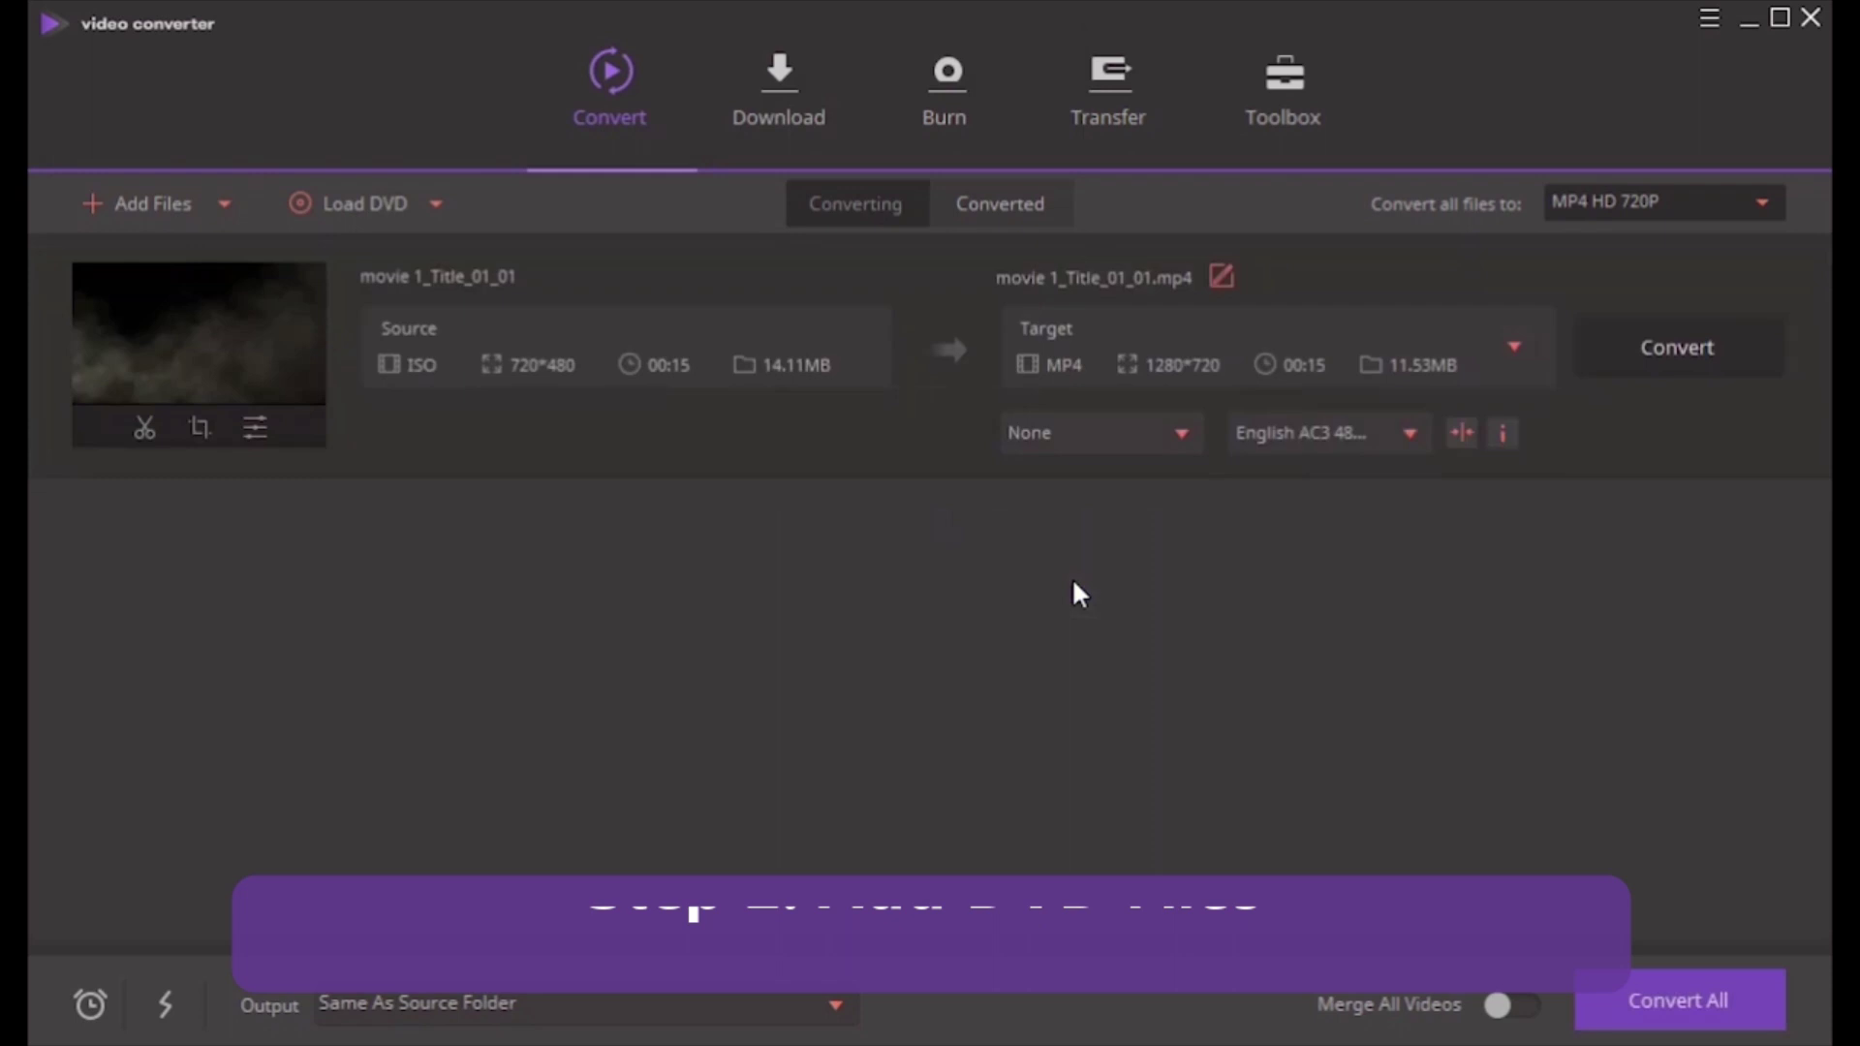
# - Set all files to convert to MP4 SD 480P
pyautogui.click(1575, 215)
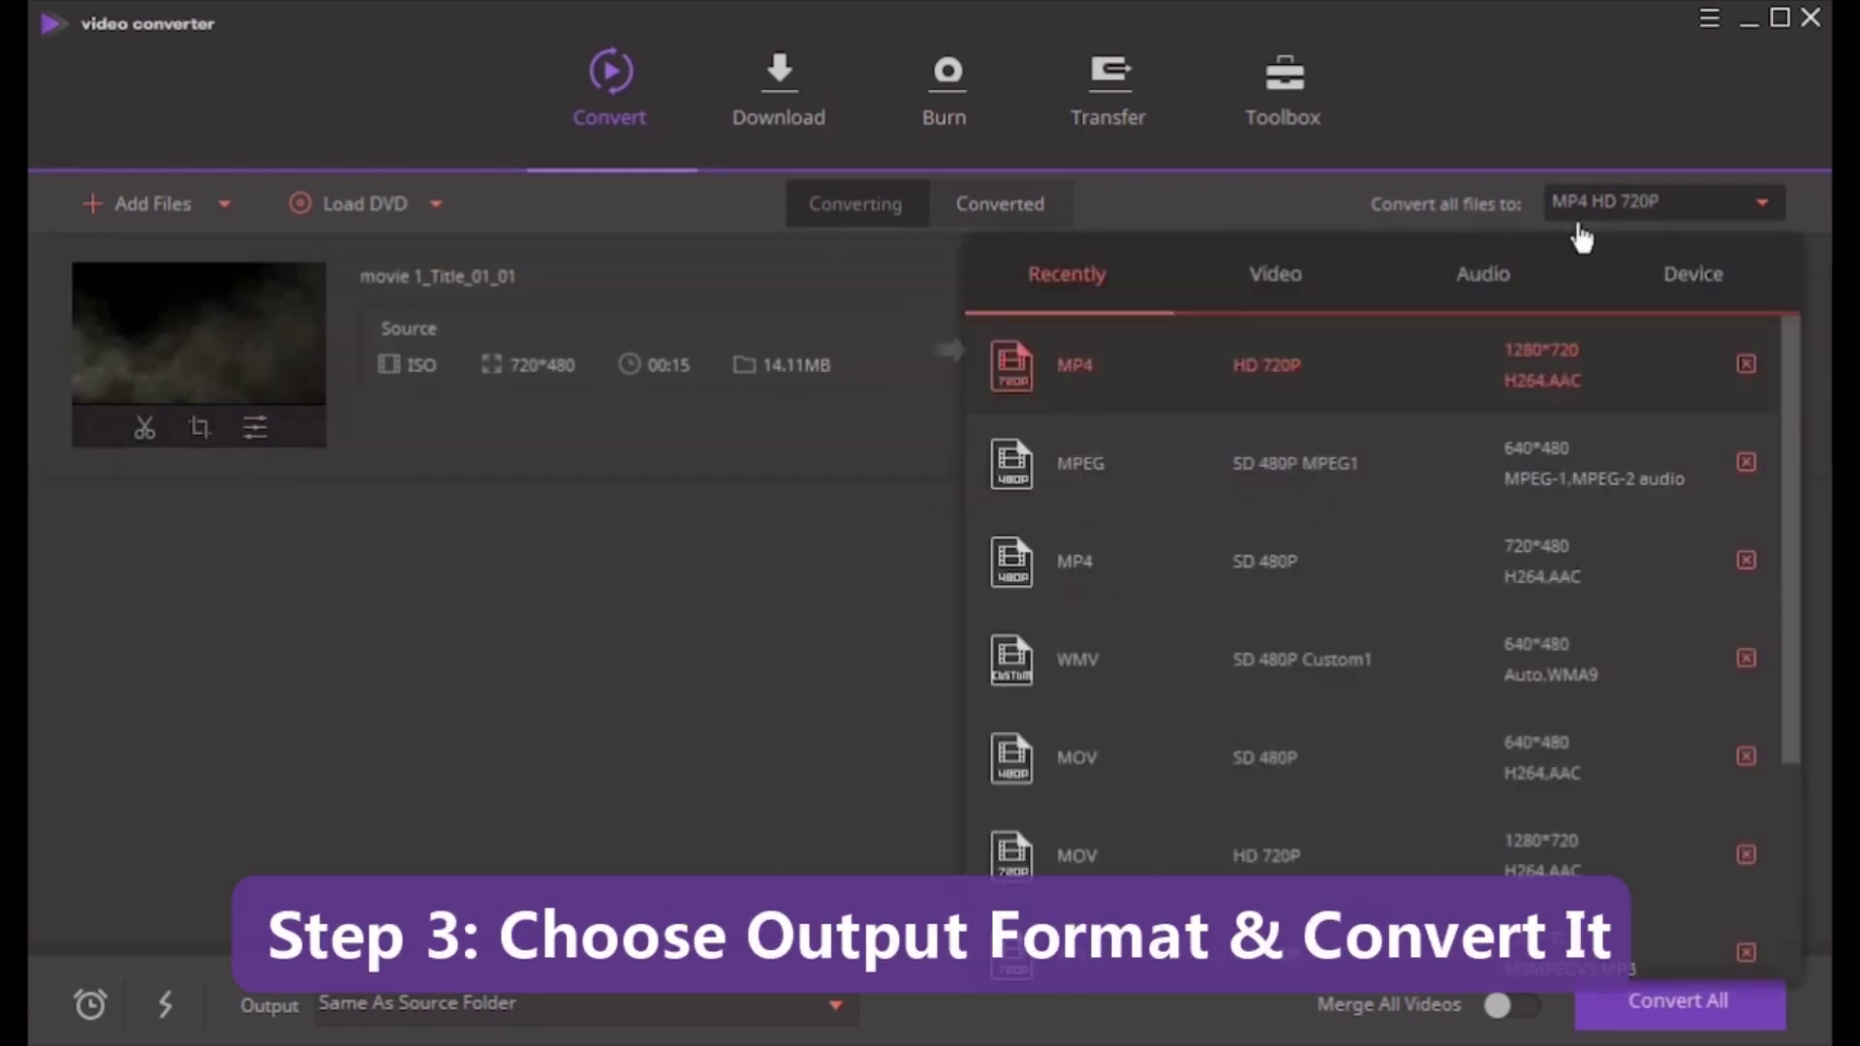
pyautogui.click(1325, 275)
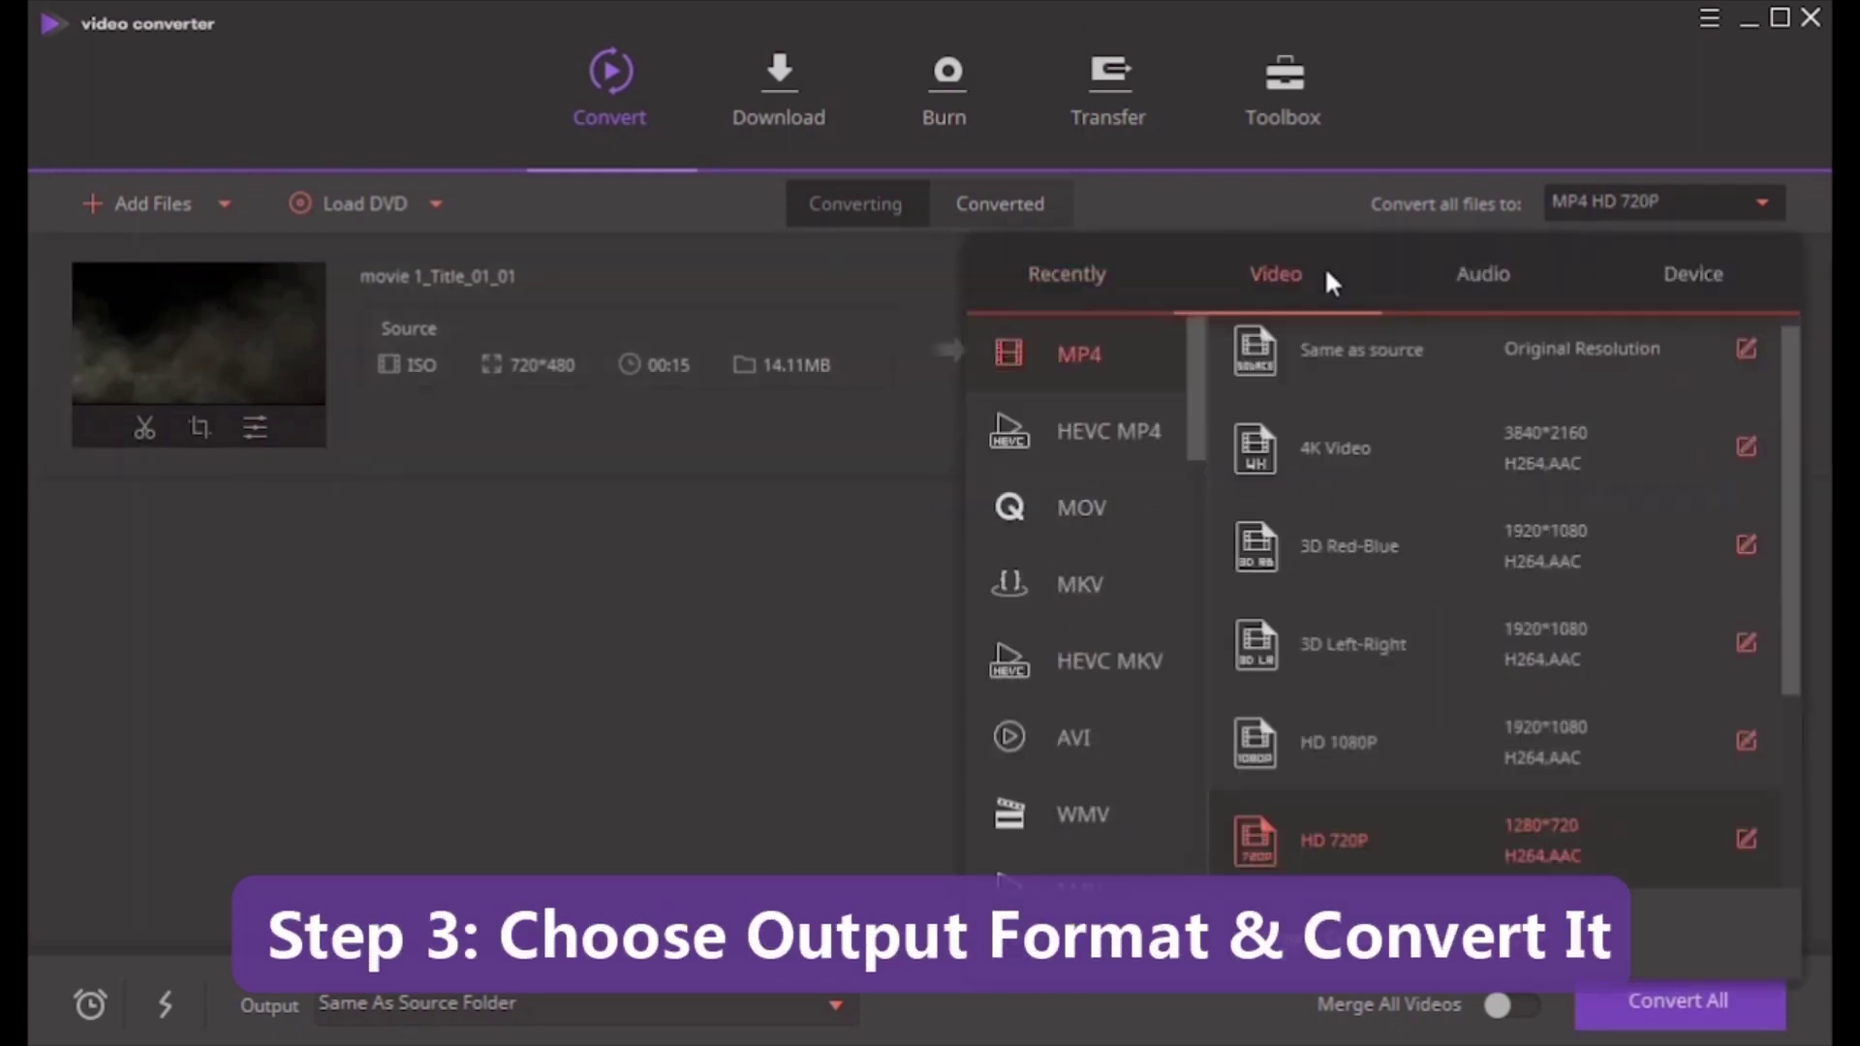
pyautogui.scroll(-3, 1387, 804)
pyautogui.click(1387, 806)
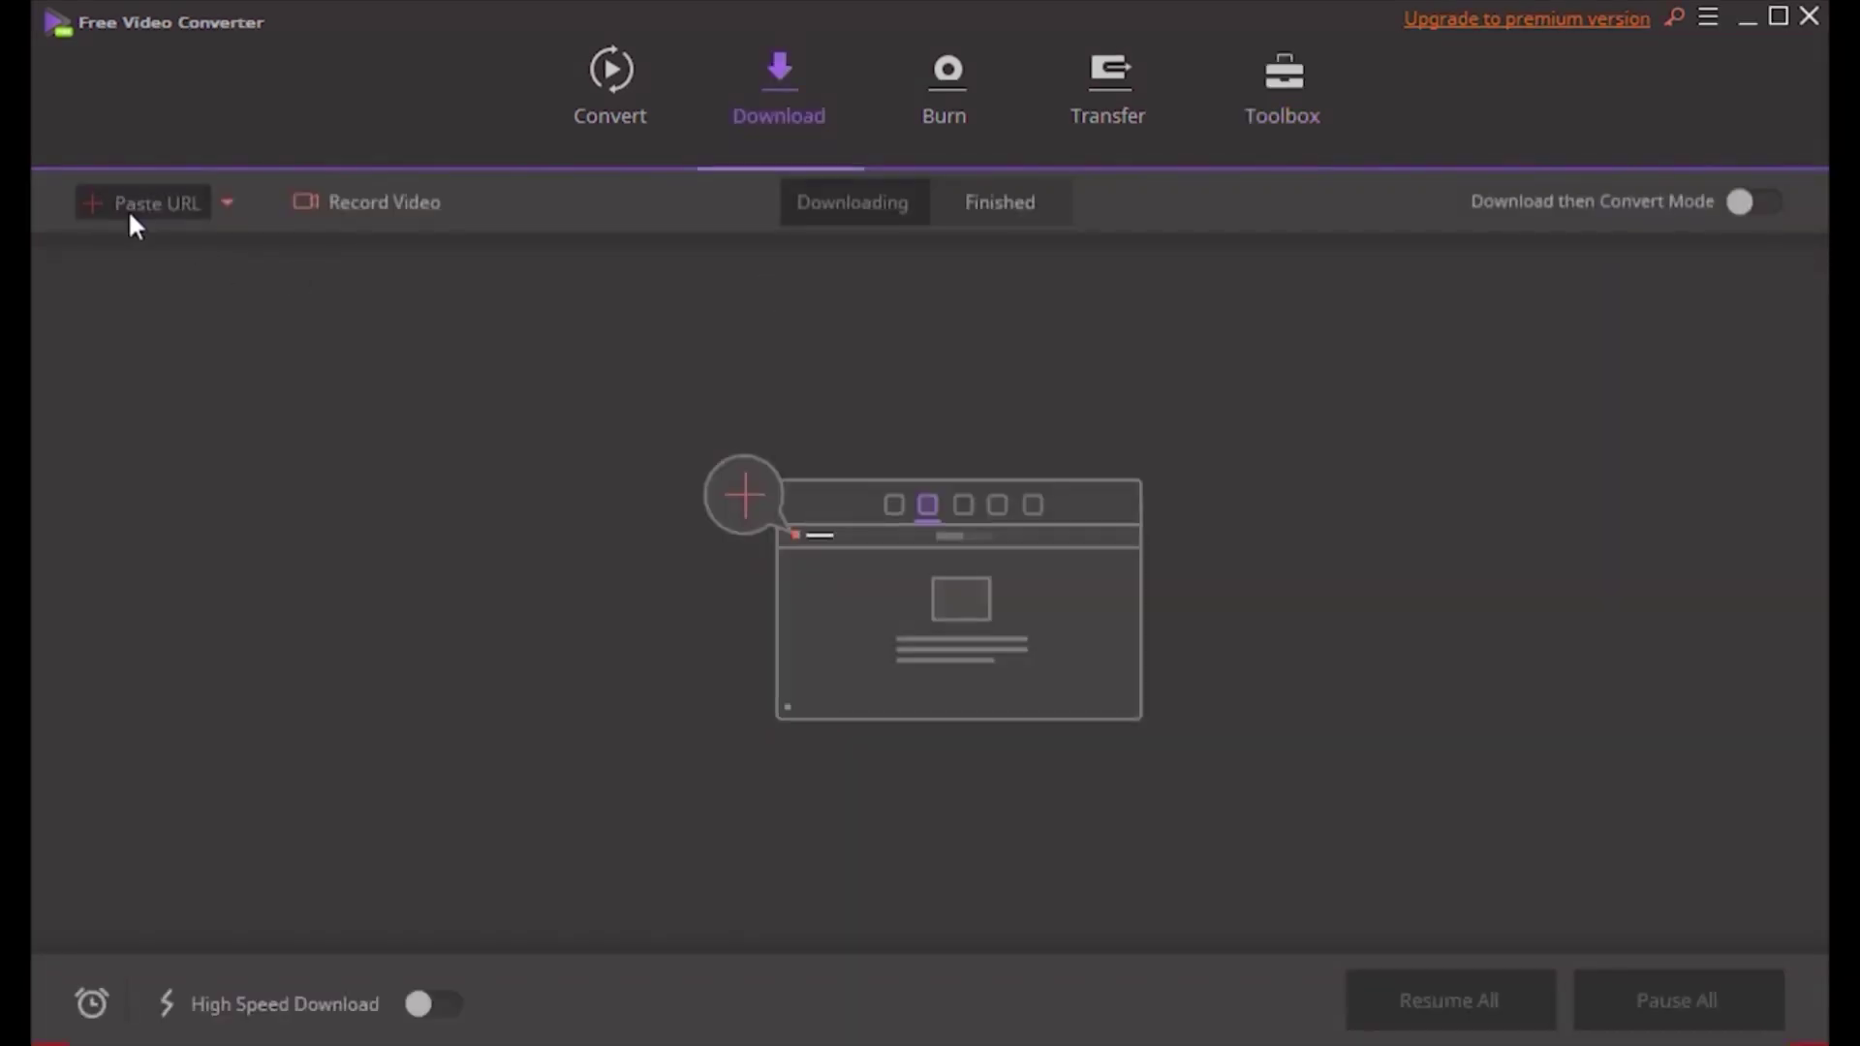
# - Try Paste URL, then view and close the premium upgrade offer
pyautogui.click(127, 210)
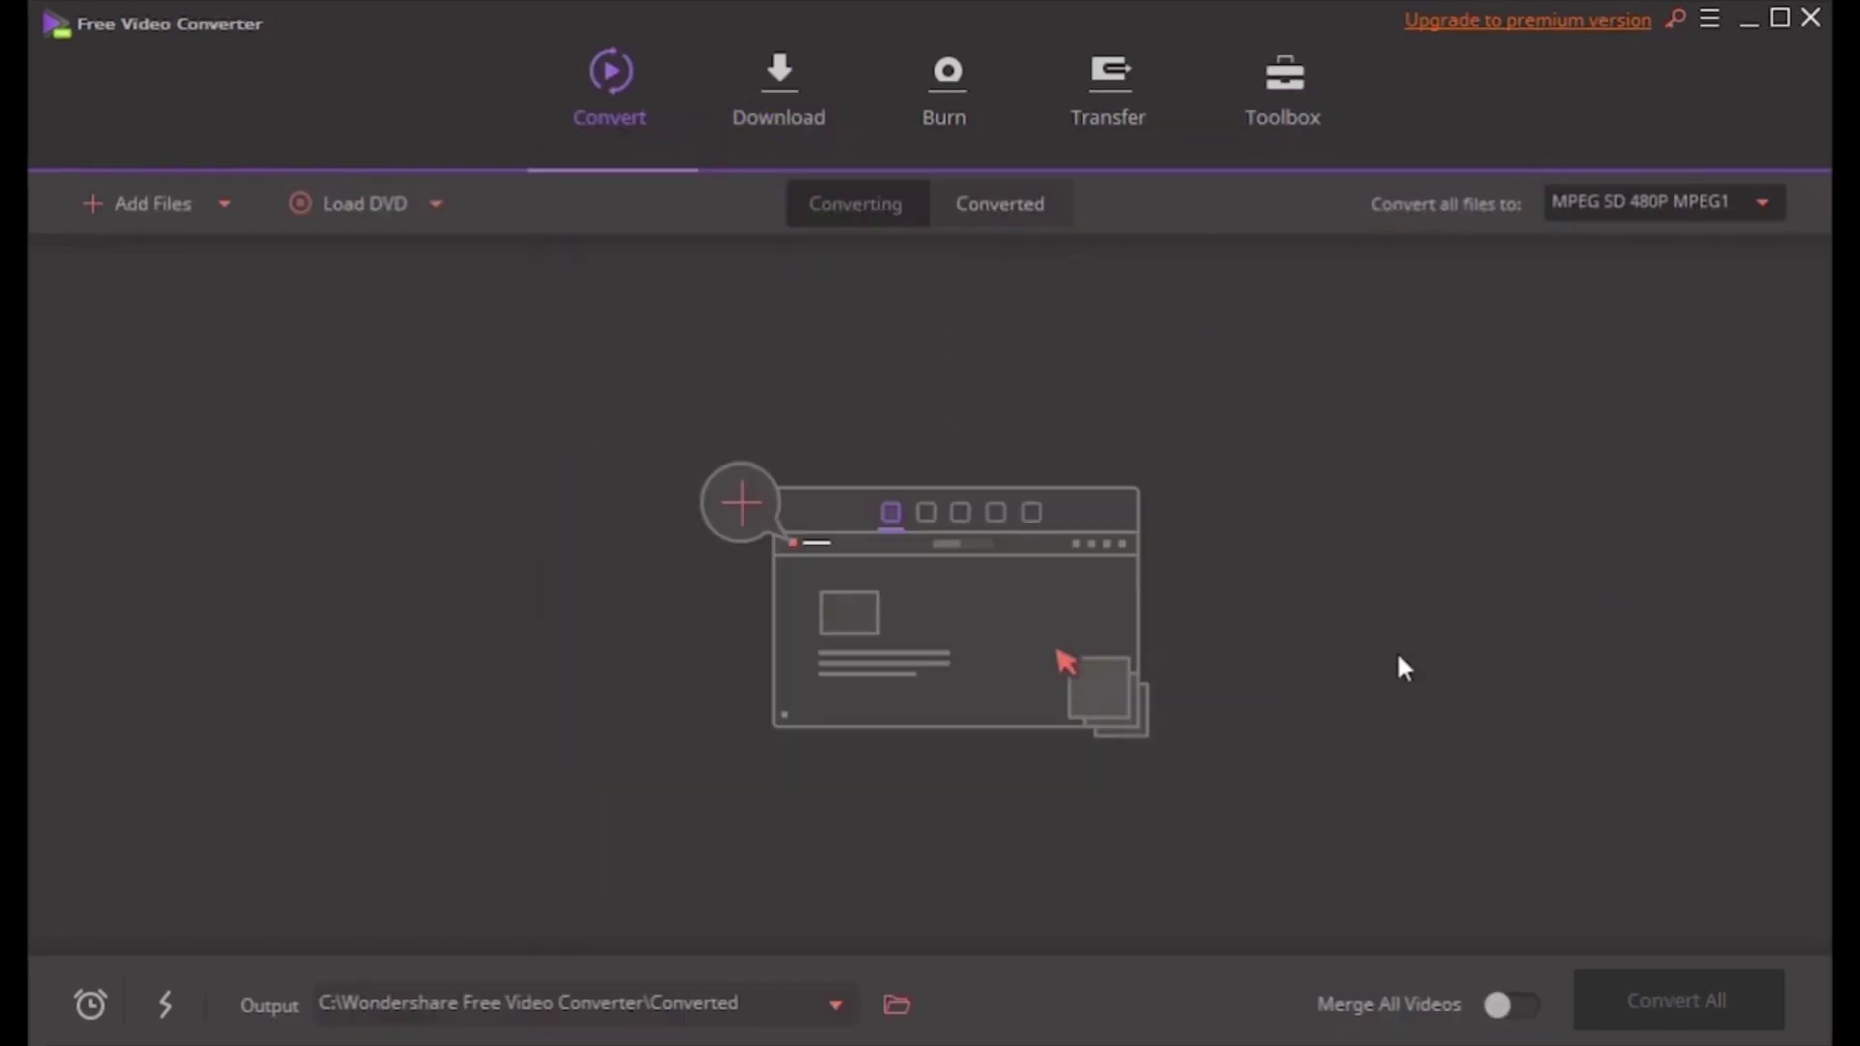
pyautogui.click(1603, 29)
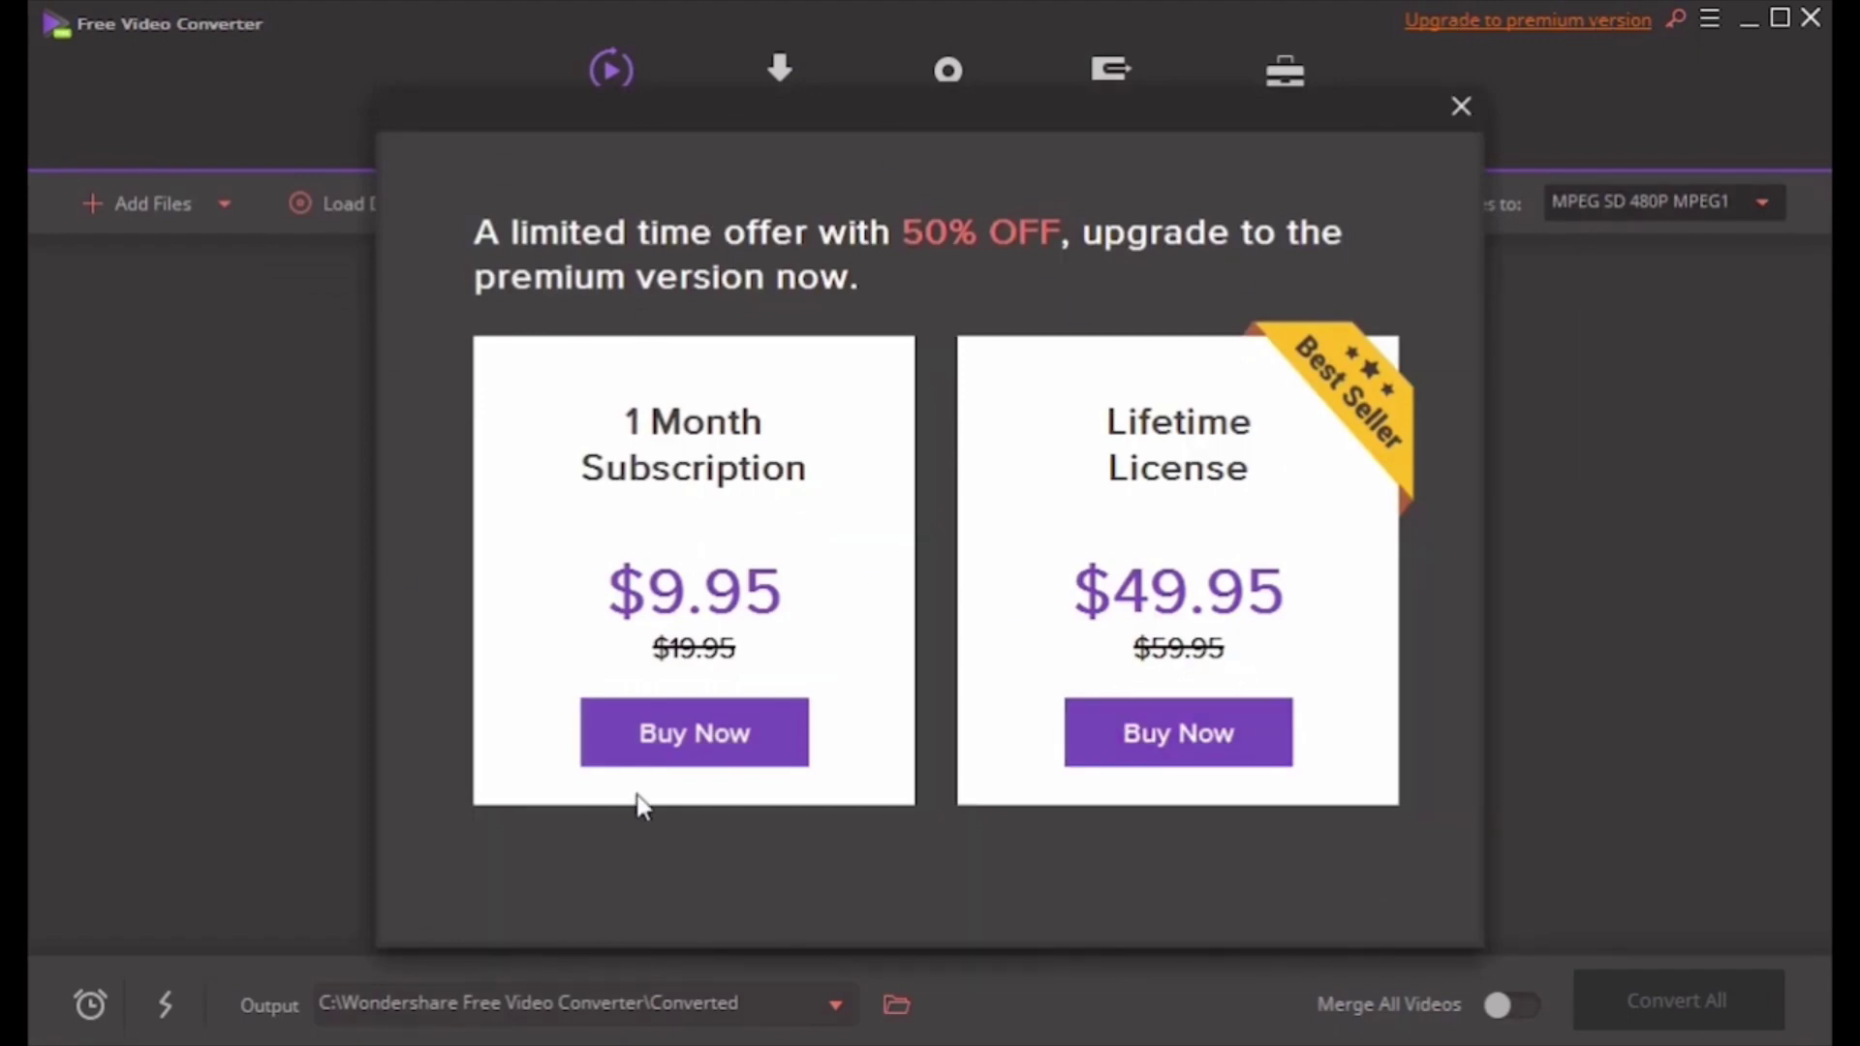
pyautogui.click(1461, 106)
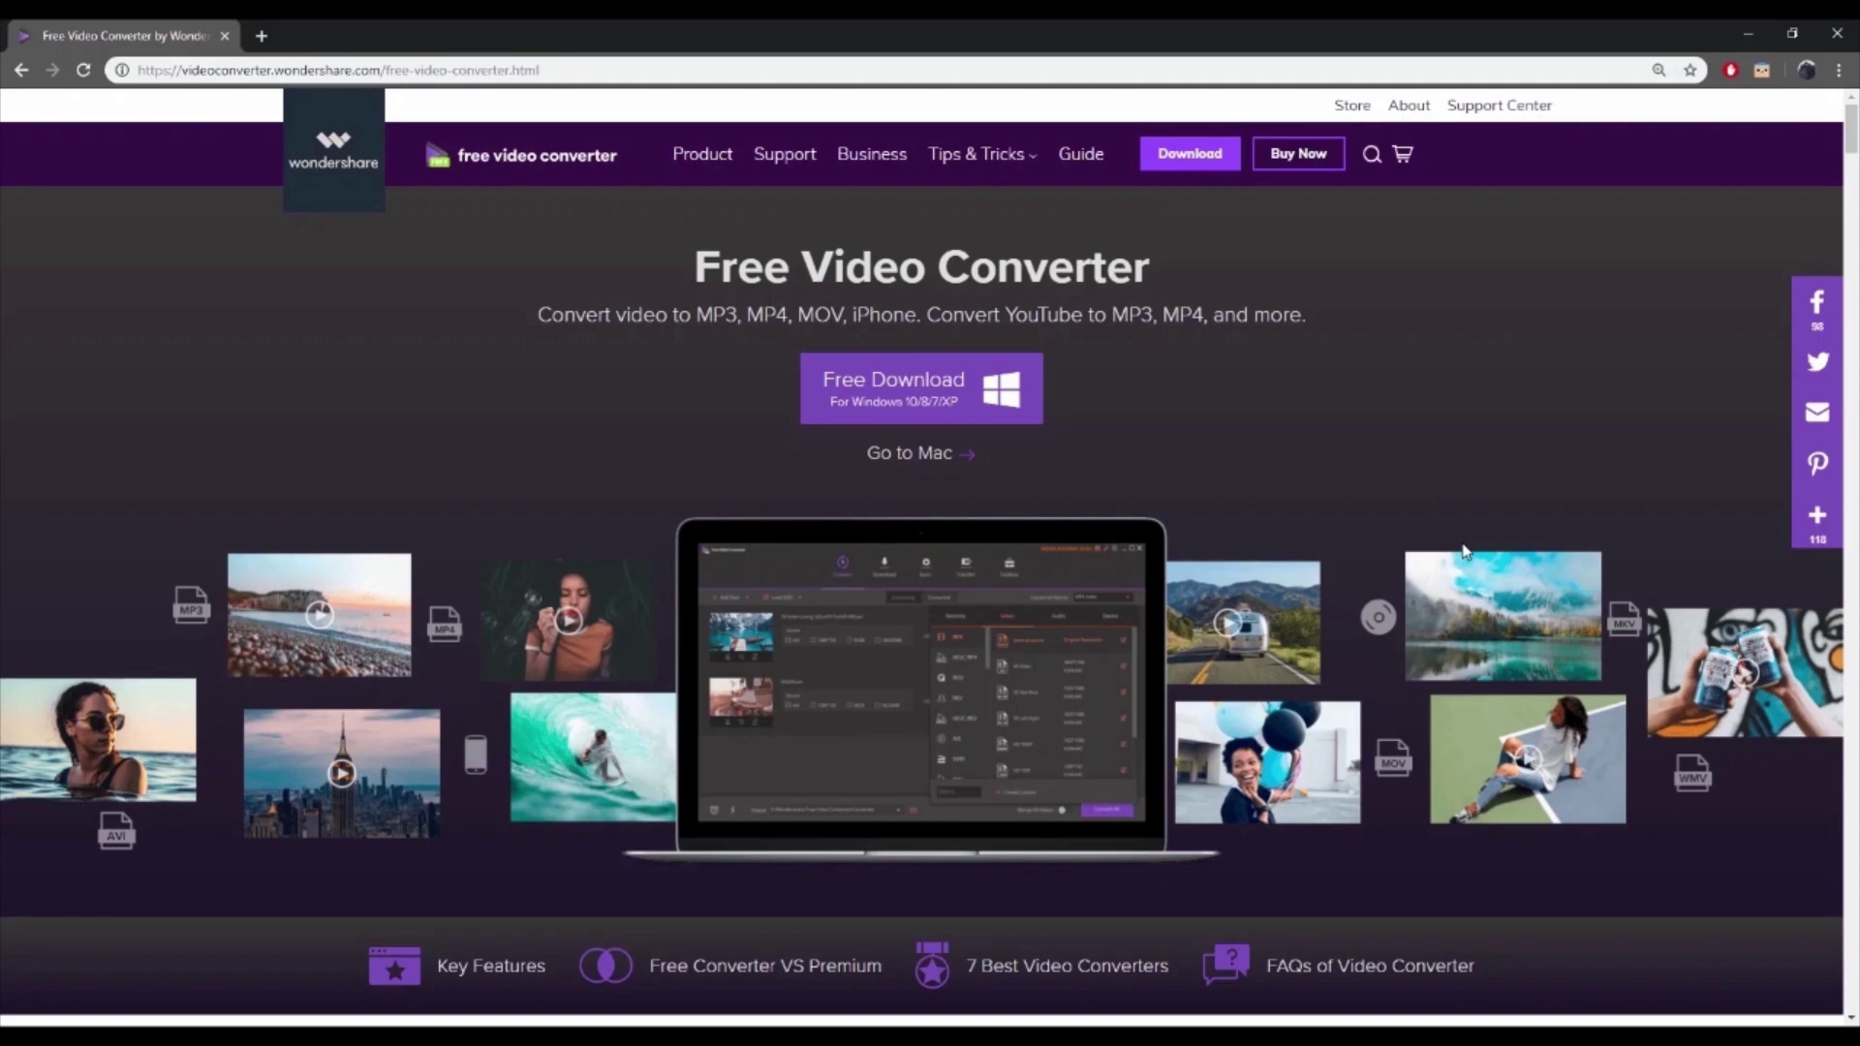
# - Download and install the free converter, then add the DVD titles from movie 1.iso
pyautogui.click(998, 392)
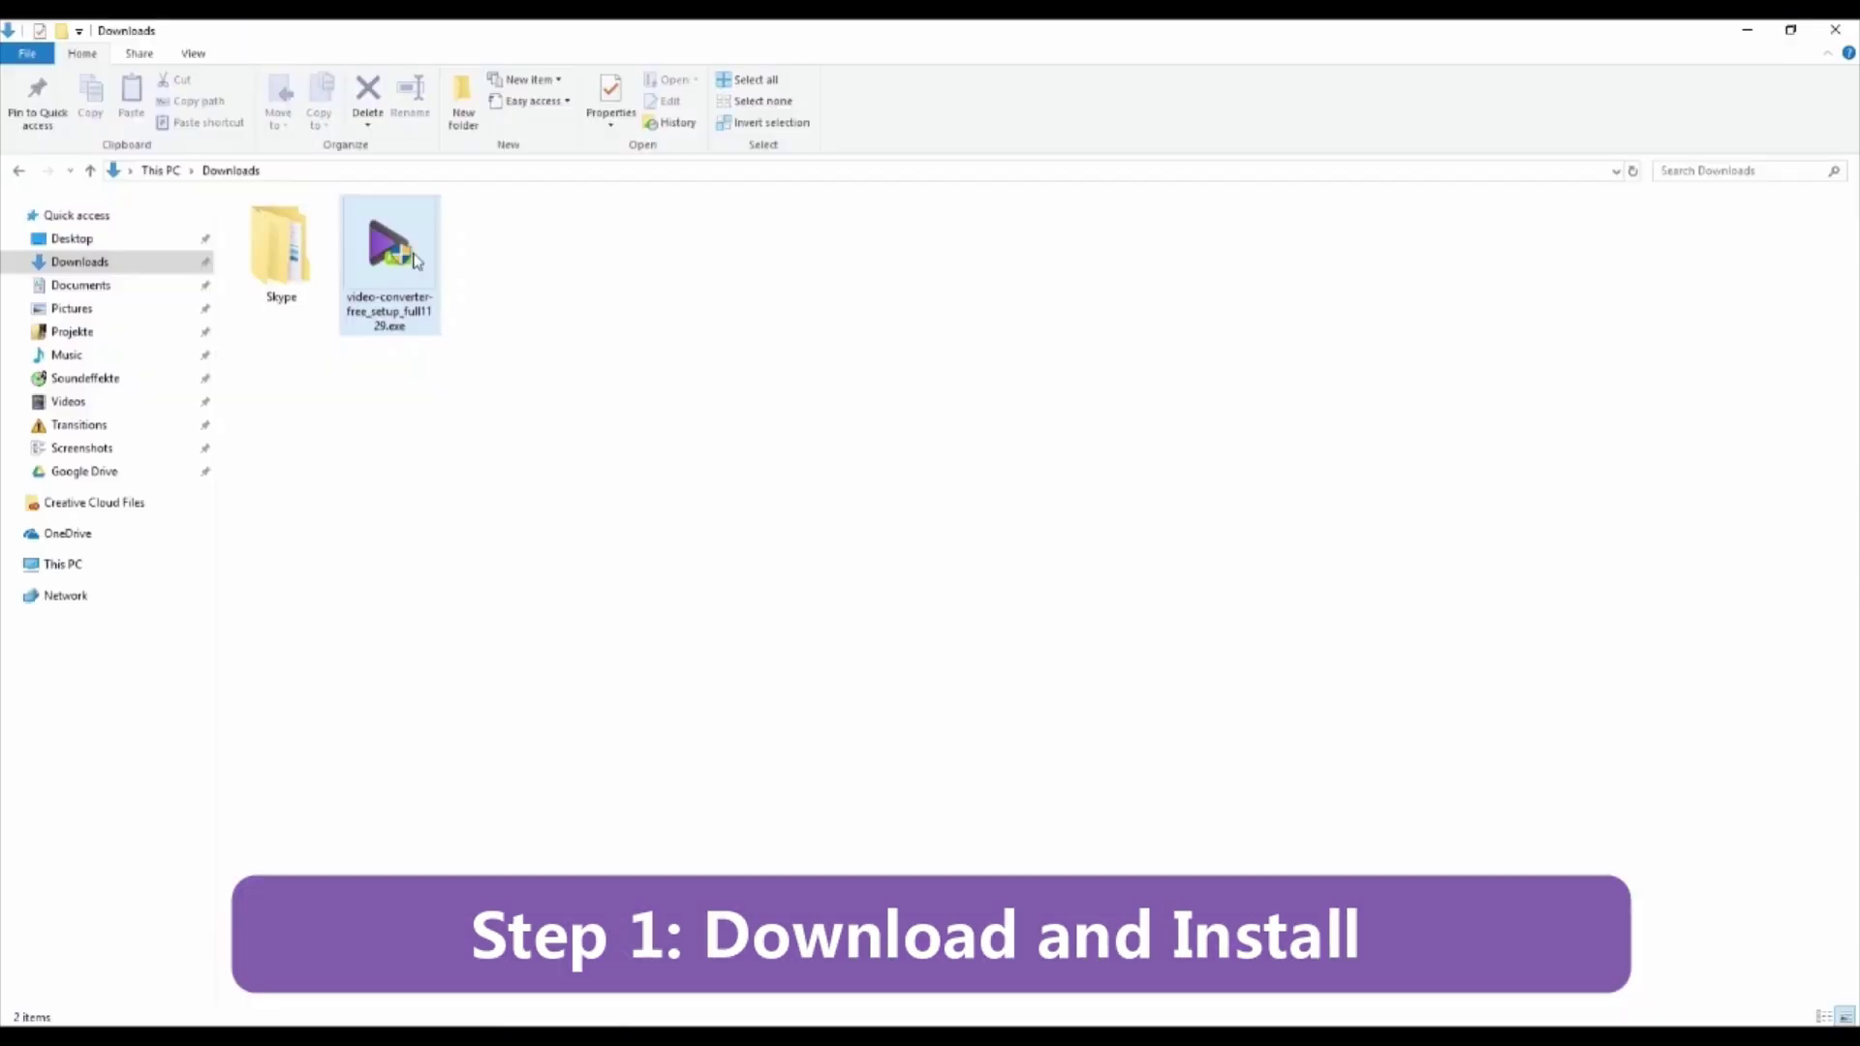
pyautogui.doubleClick(414, 259)
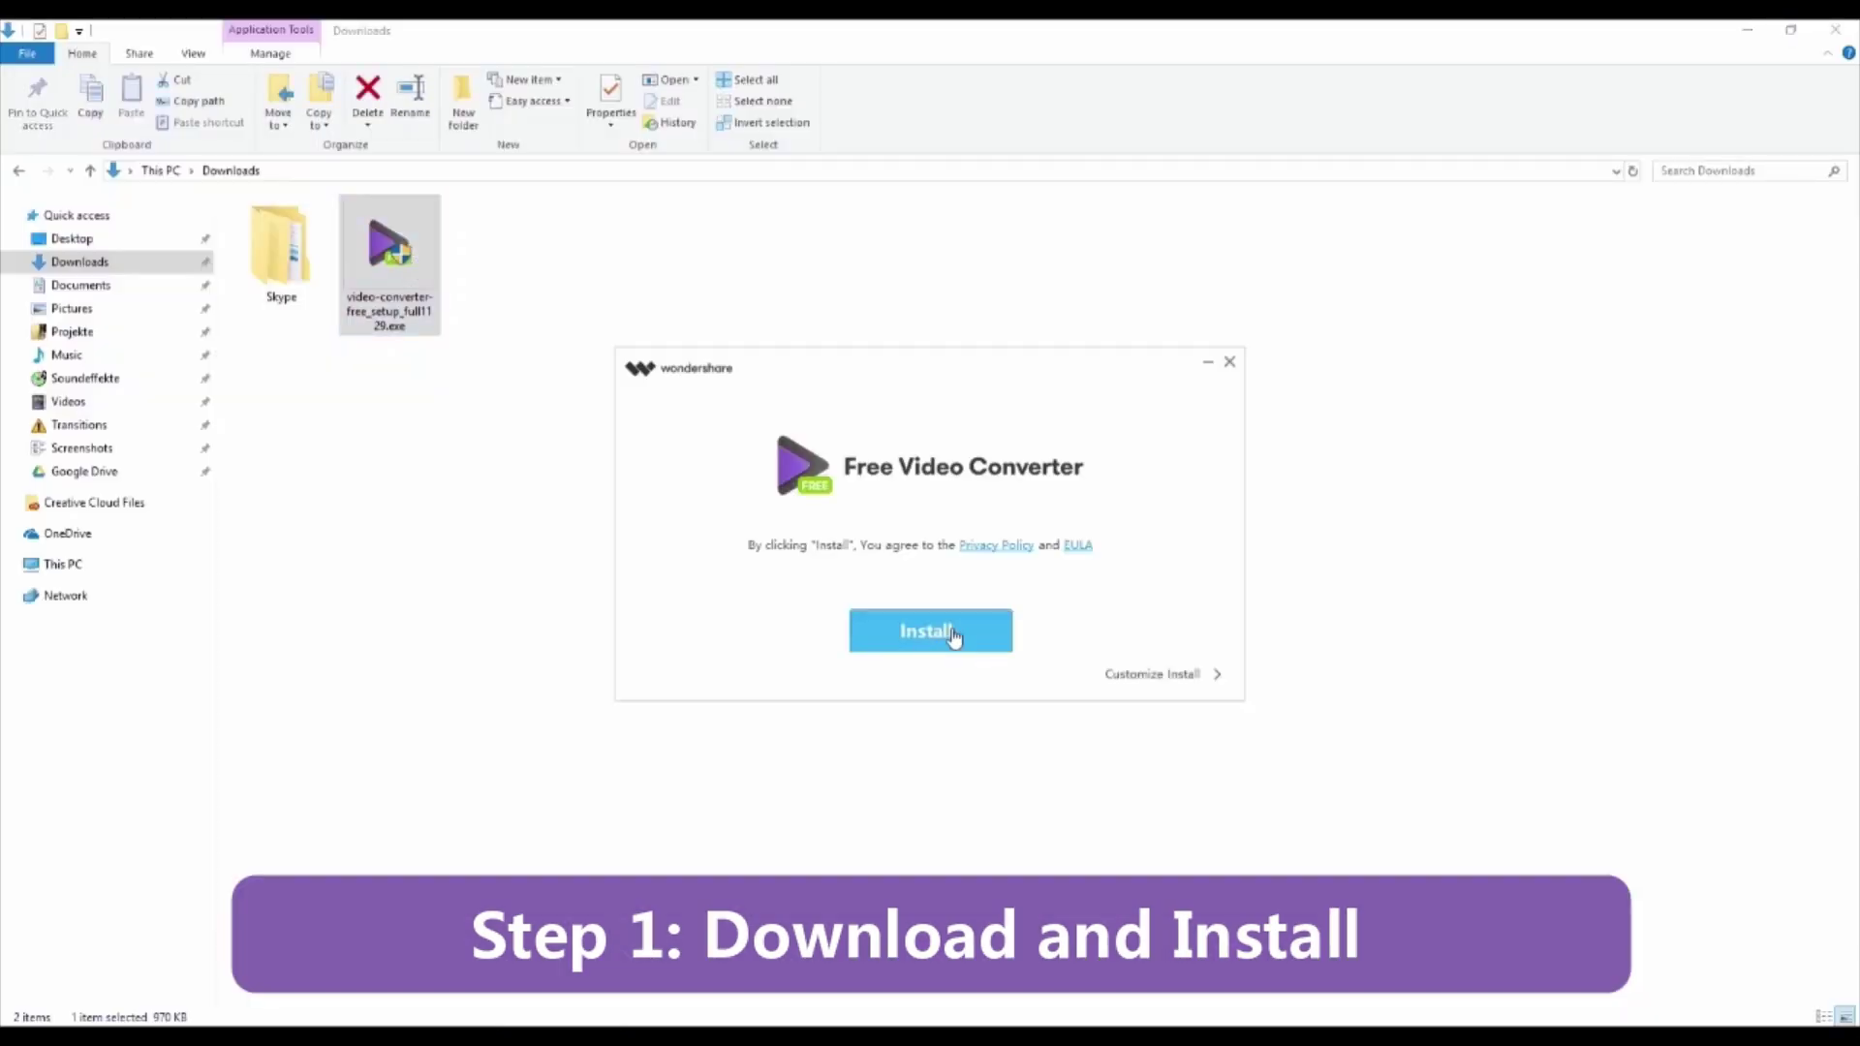
pyautogui.click(945, 634)
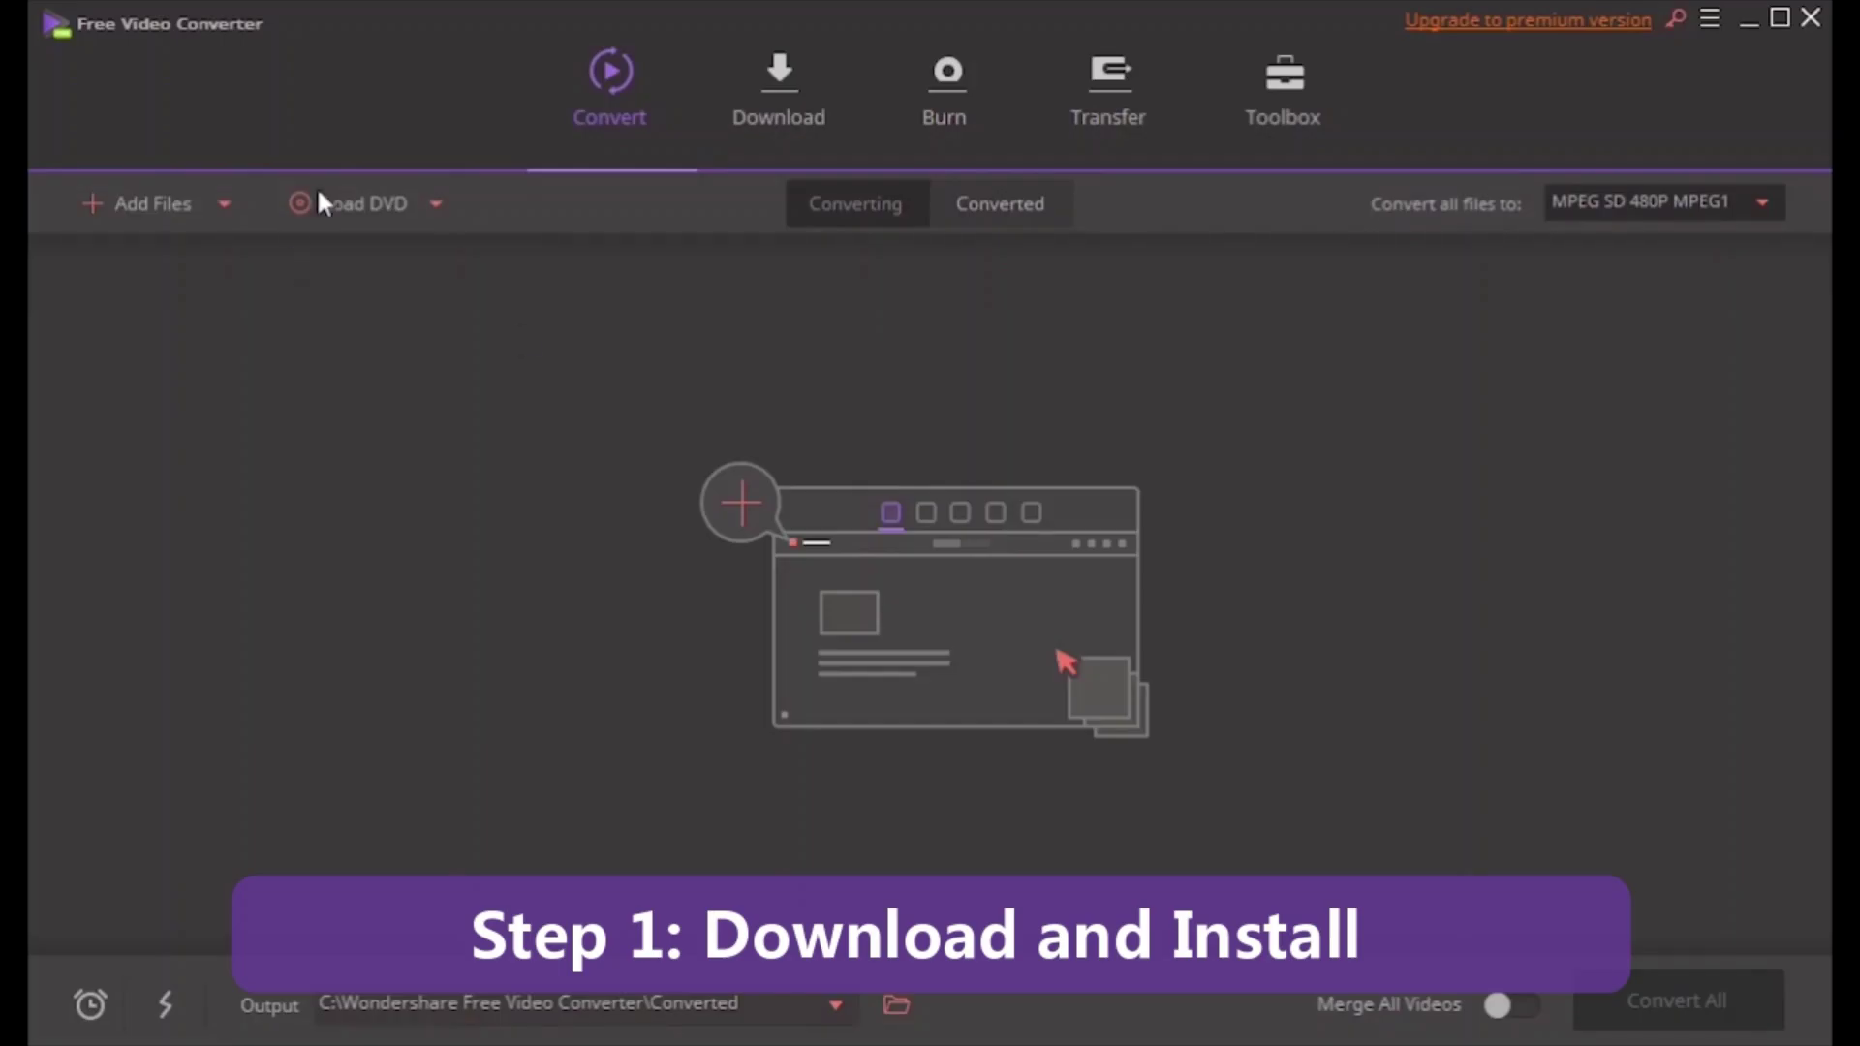
pyautogui.click(436, 205)
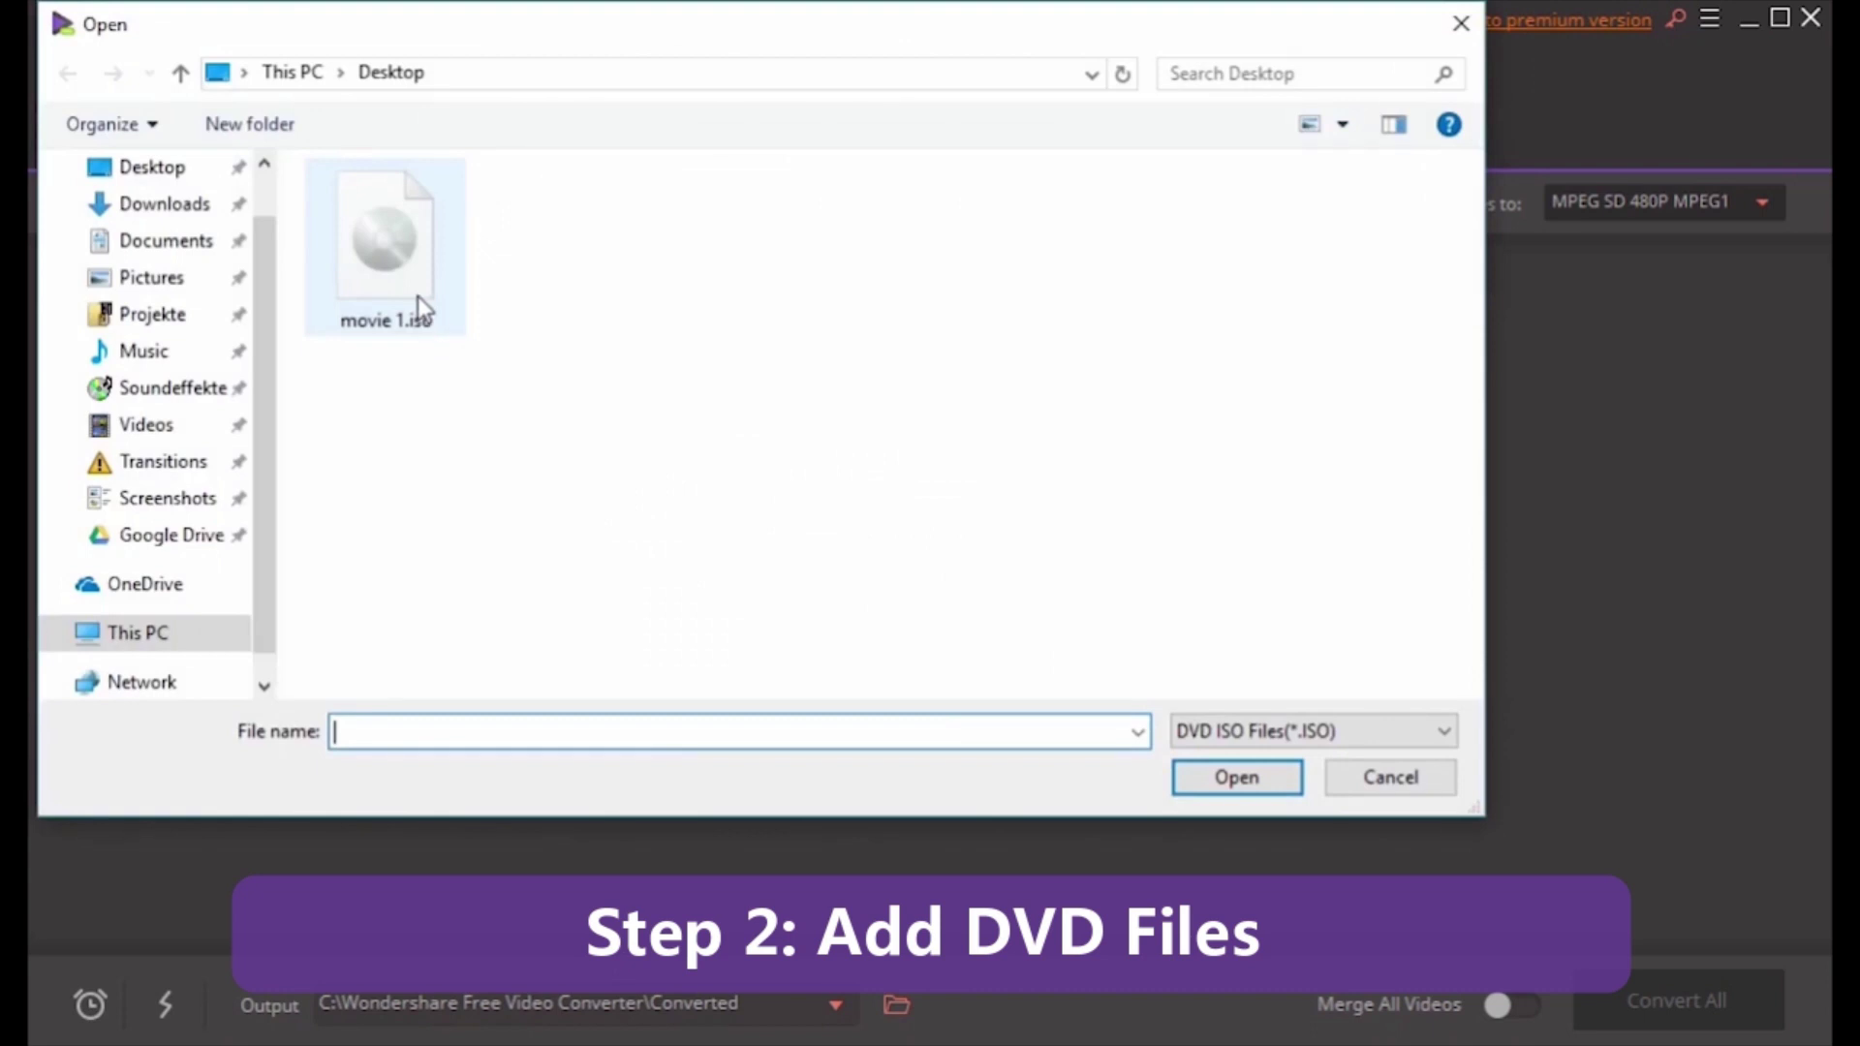
pyautogui.doubleClick(417, 296)
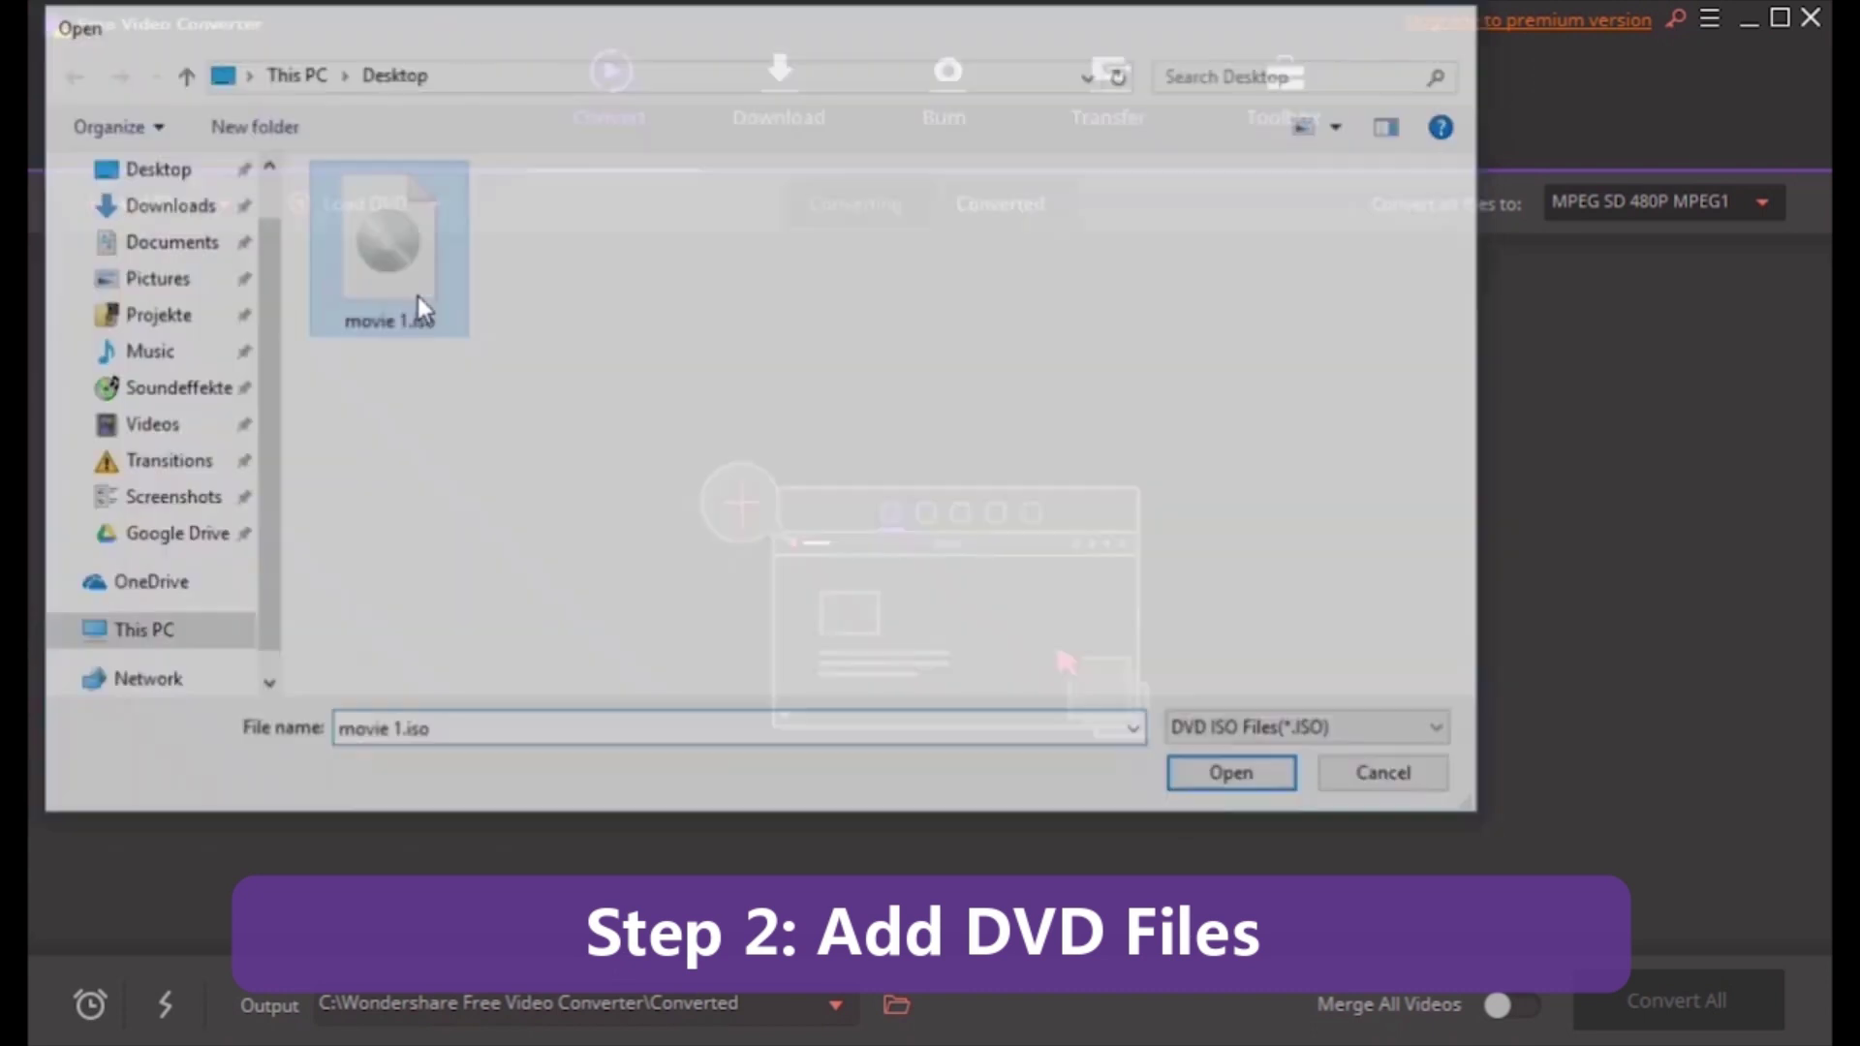
pyautogui.click(1138, 581)
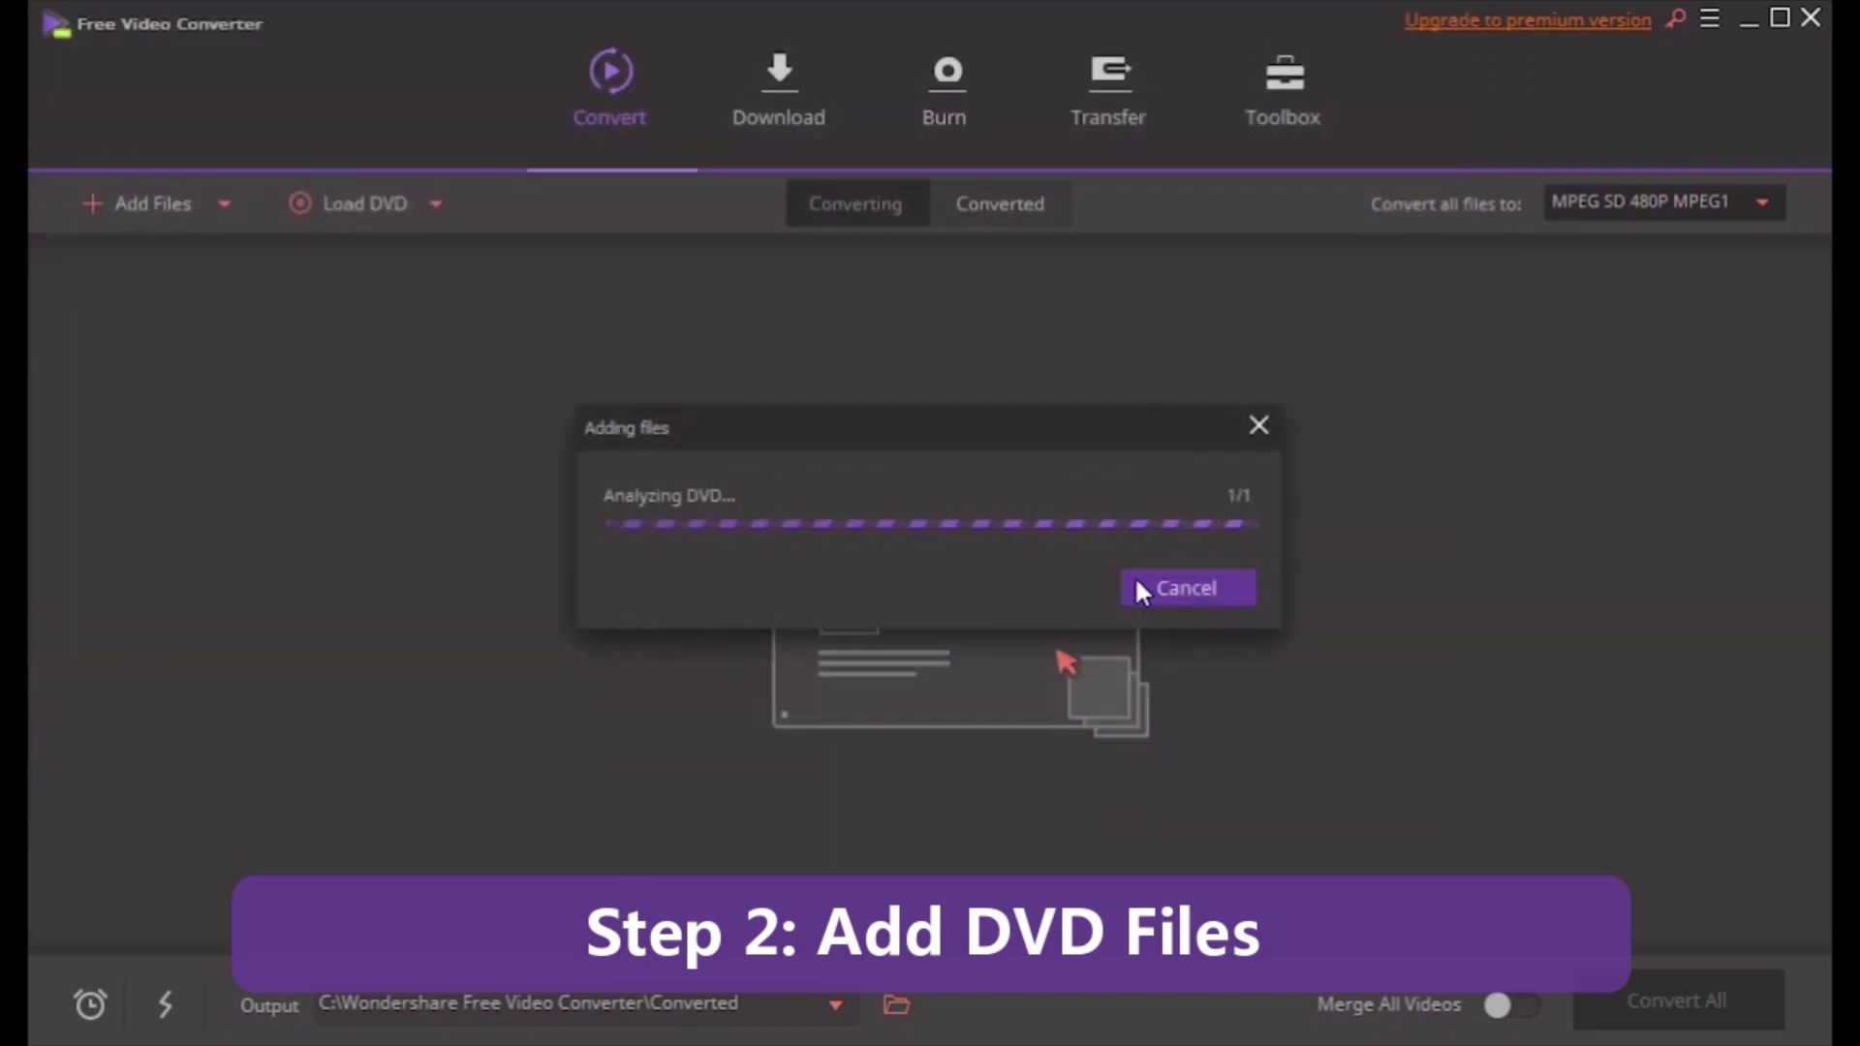
# - Set the output format to MP4 with the 640*480 preset
pyautogui.click(1652, 206)
pyautogui.click(1340, 278)
pyautogui.scroll(5, 1157, 523)
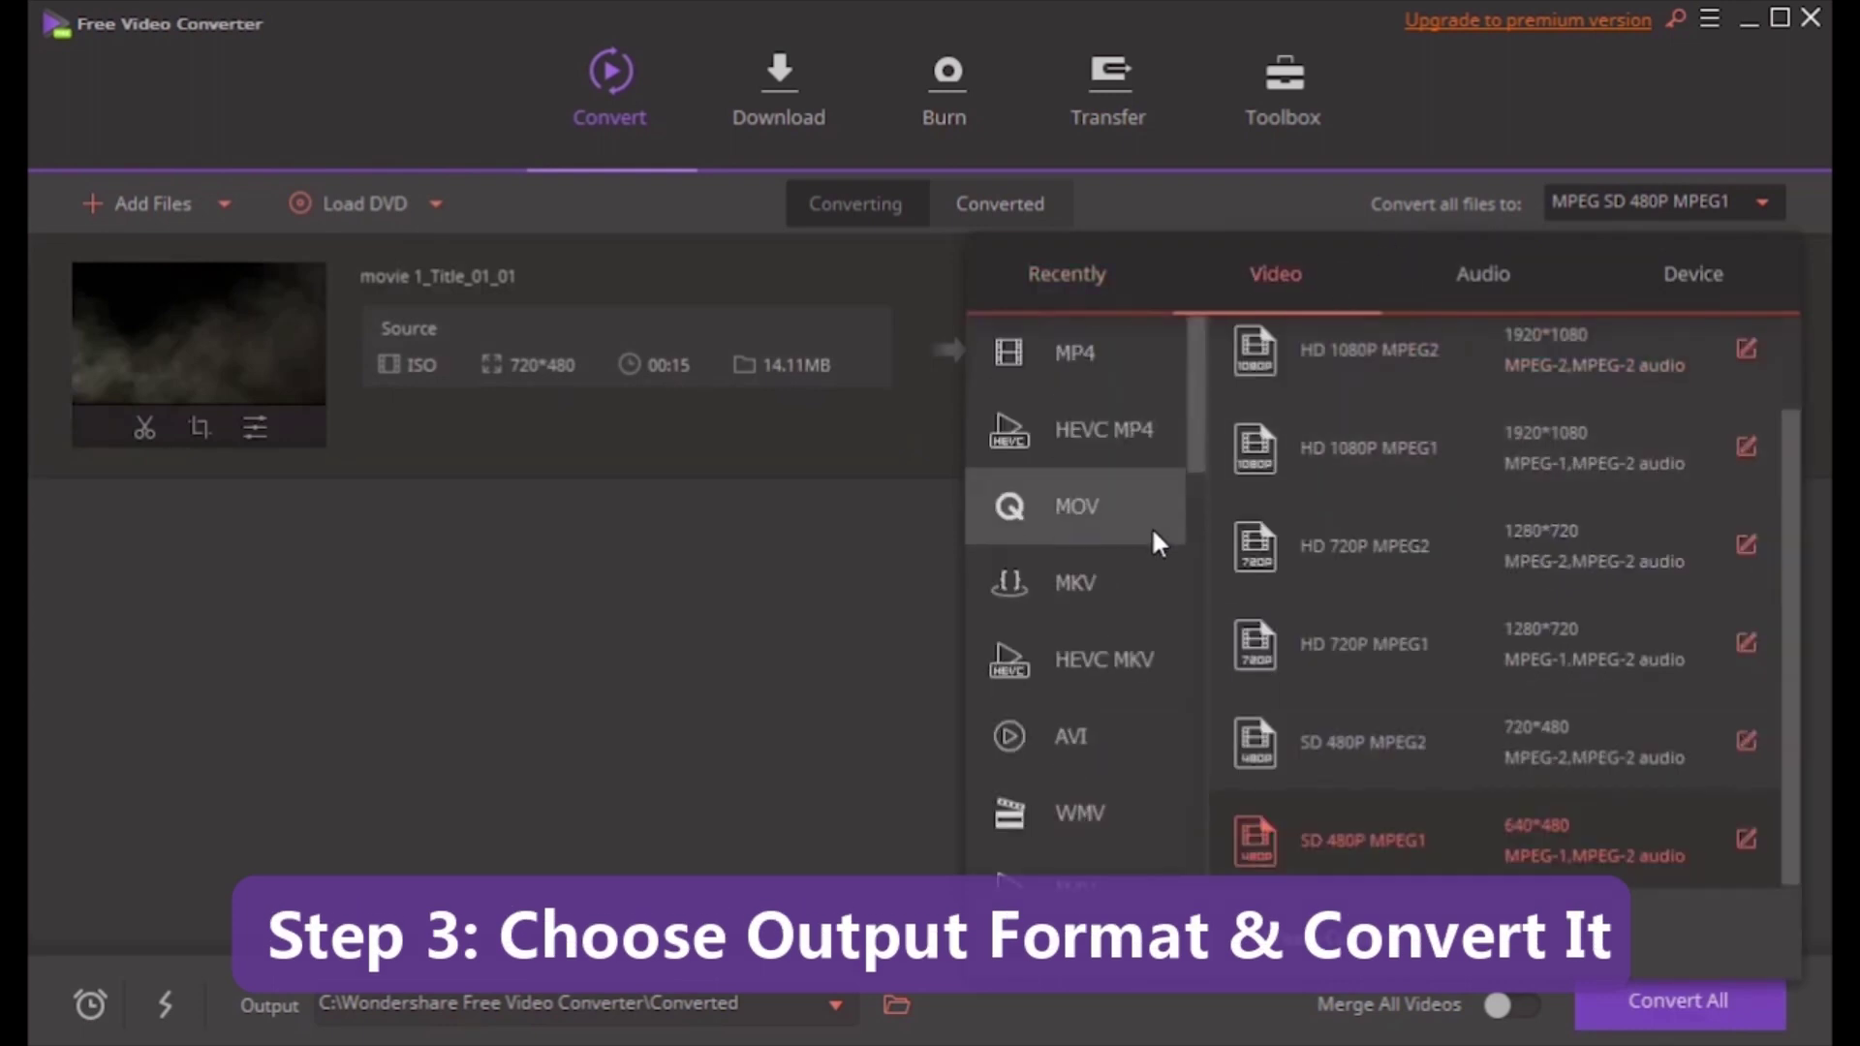
pyautogui.click(1108, 368)
pyautogui.scroll(-1, 1424, 581)
pyautogui.click(1457, 860)
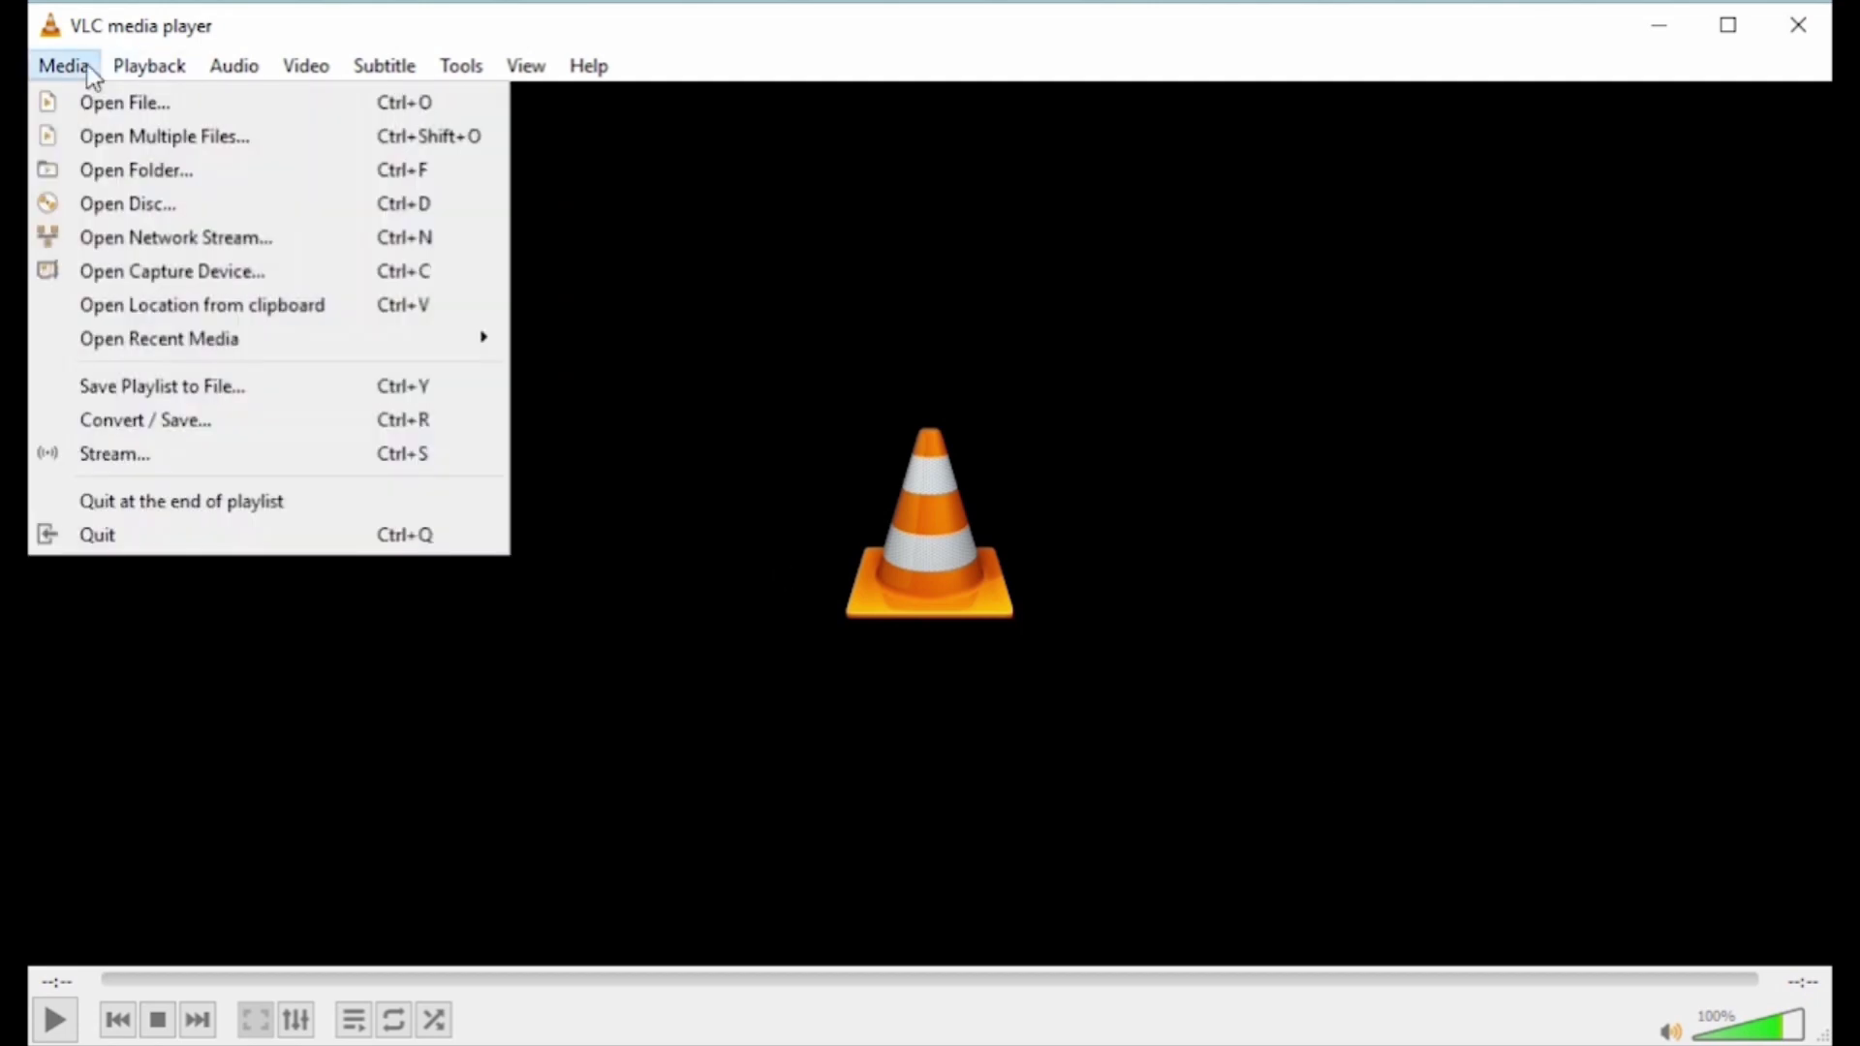
# - Open the Disc tab of Open Media with DVD as the disc type
pyautogui.click(136, 204)
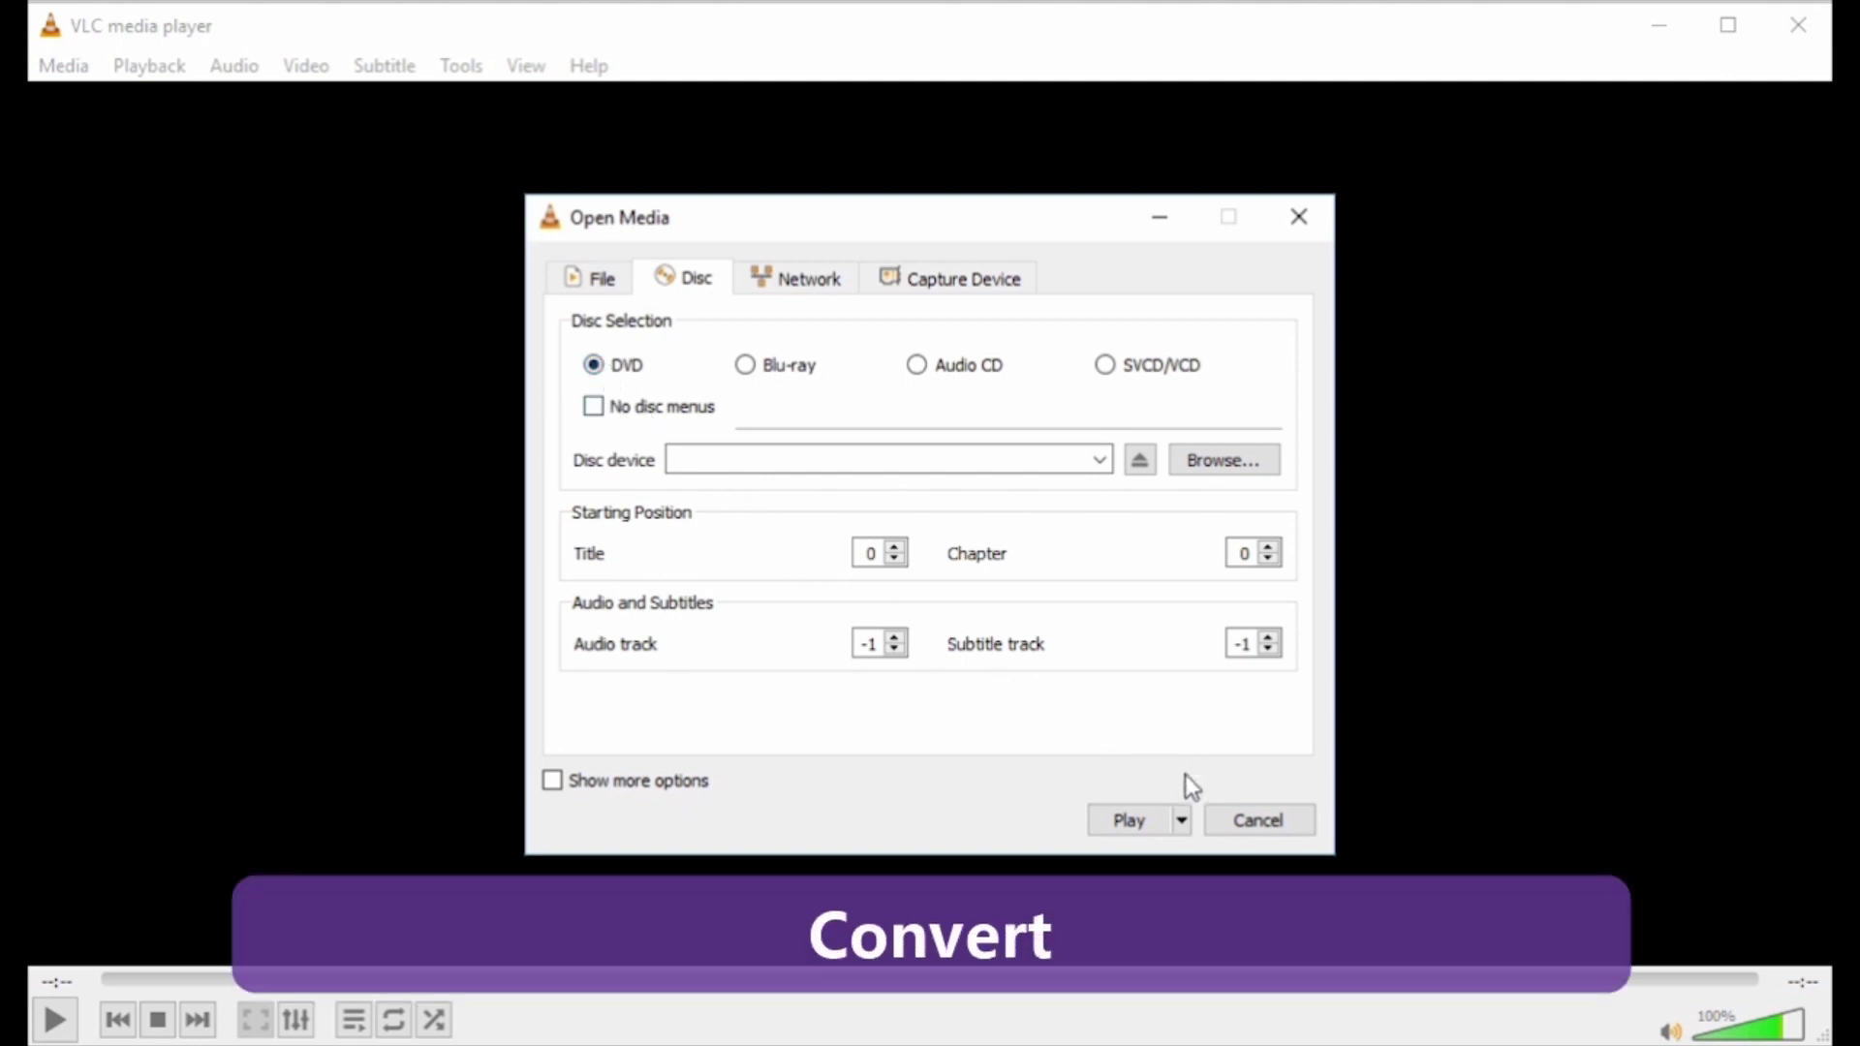
# - Convert the DVD with the H.264 + MP3 (MP4) profile into 1.mp4 on the Desktop
pyautogui.click(1182, 820)
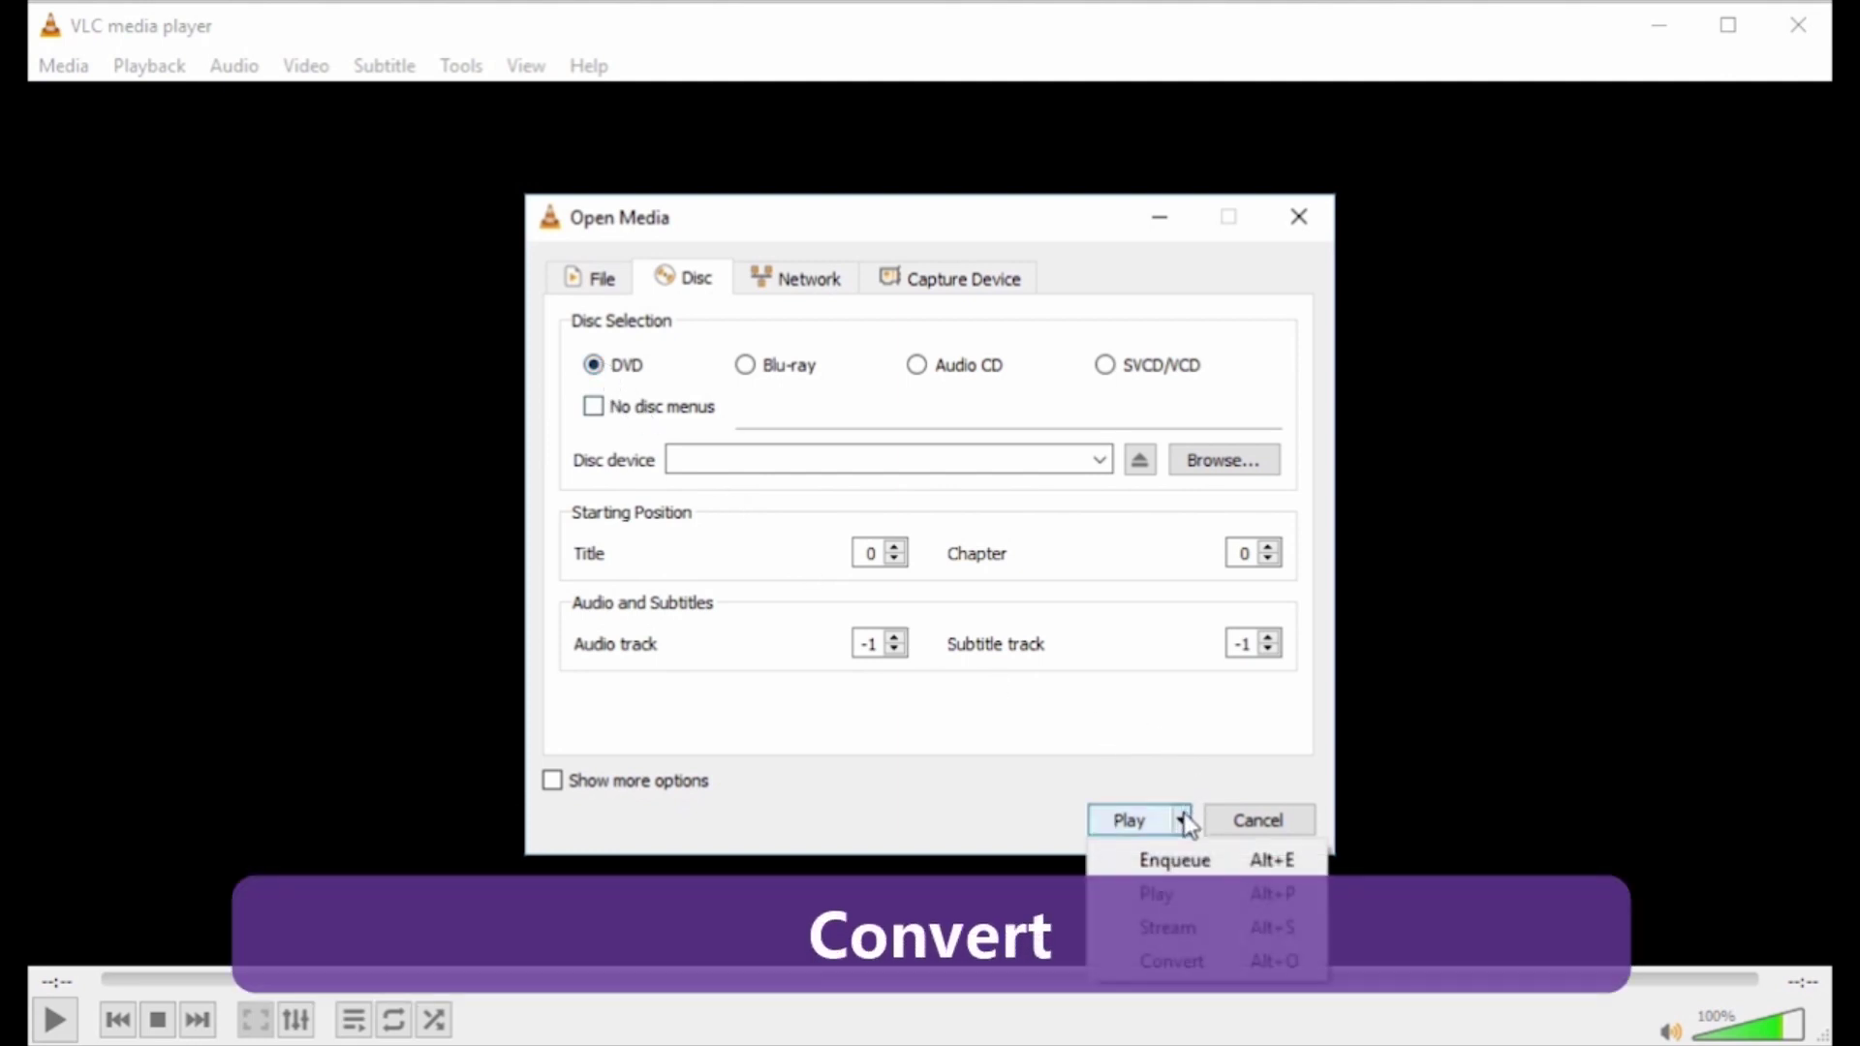
pyautogui.click(1199, 957)
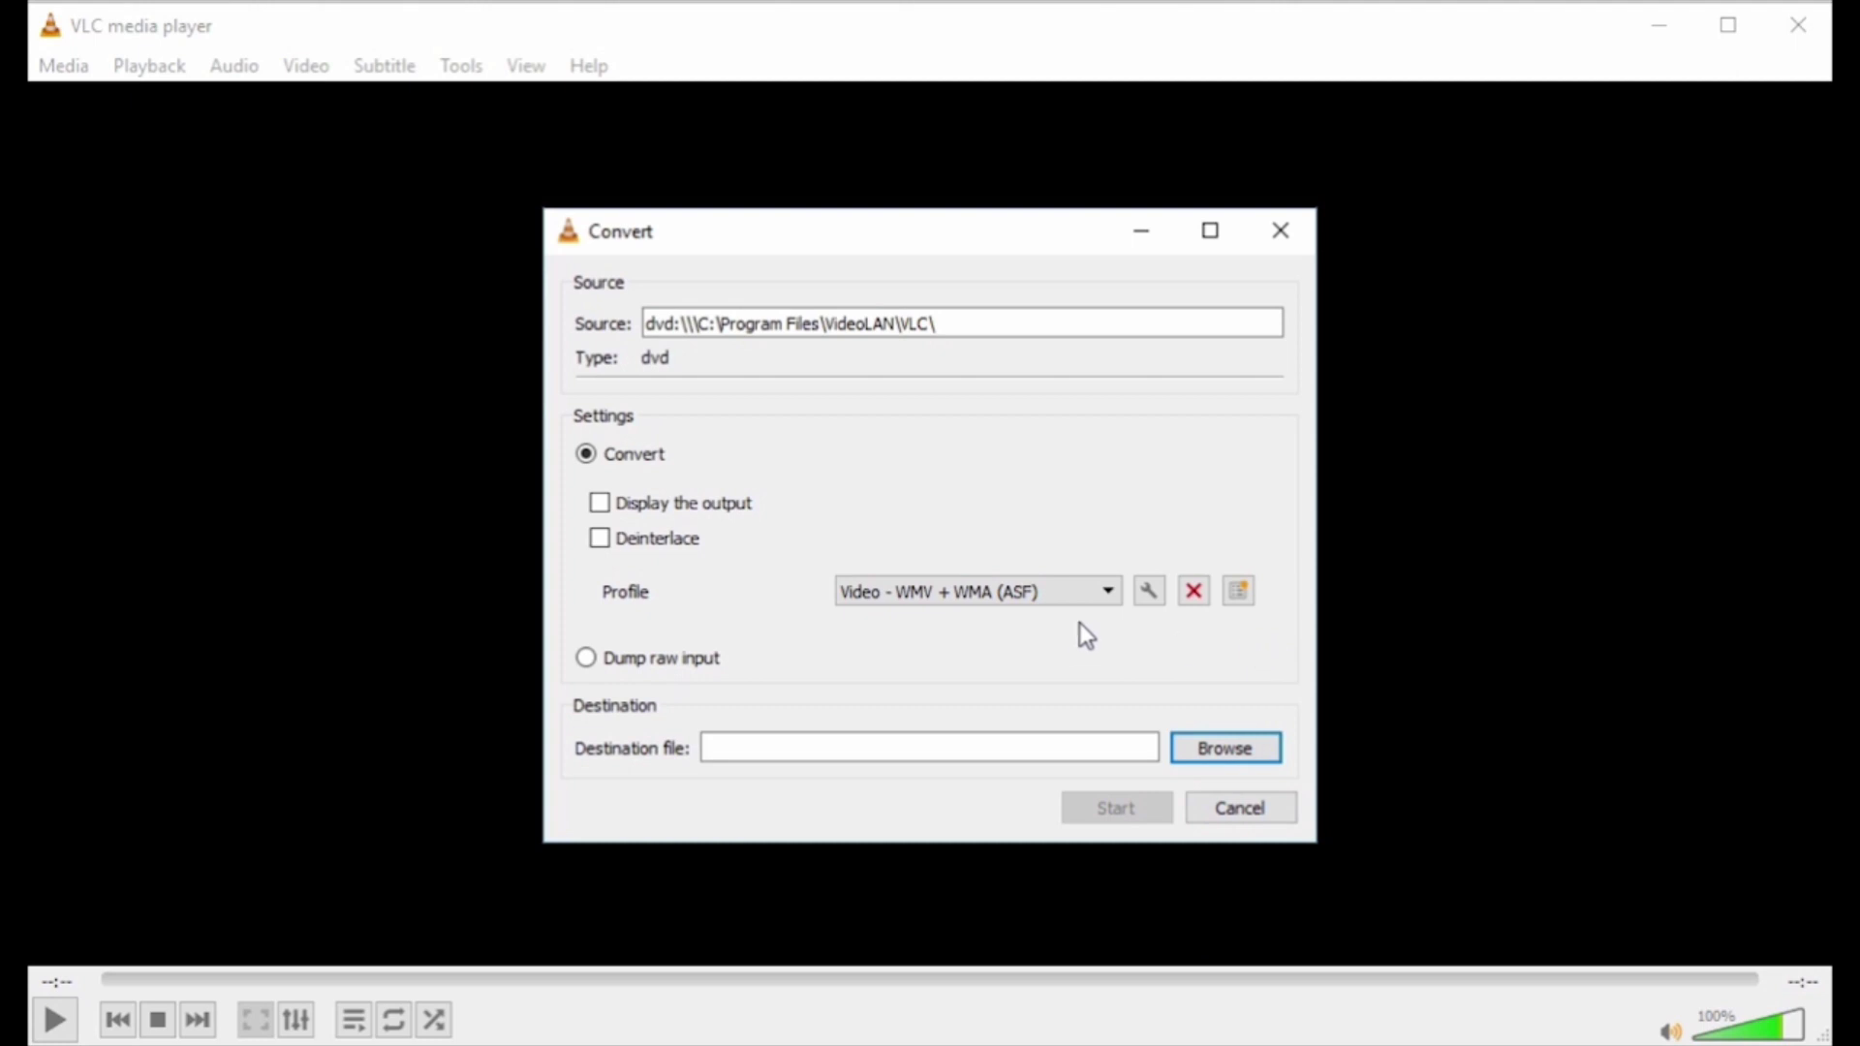
pyautogui.click(1075, 592)
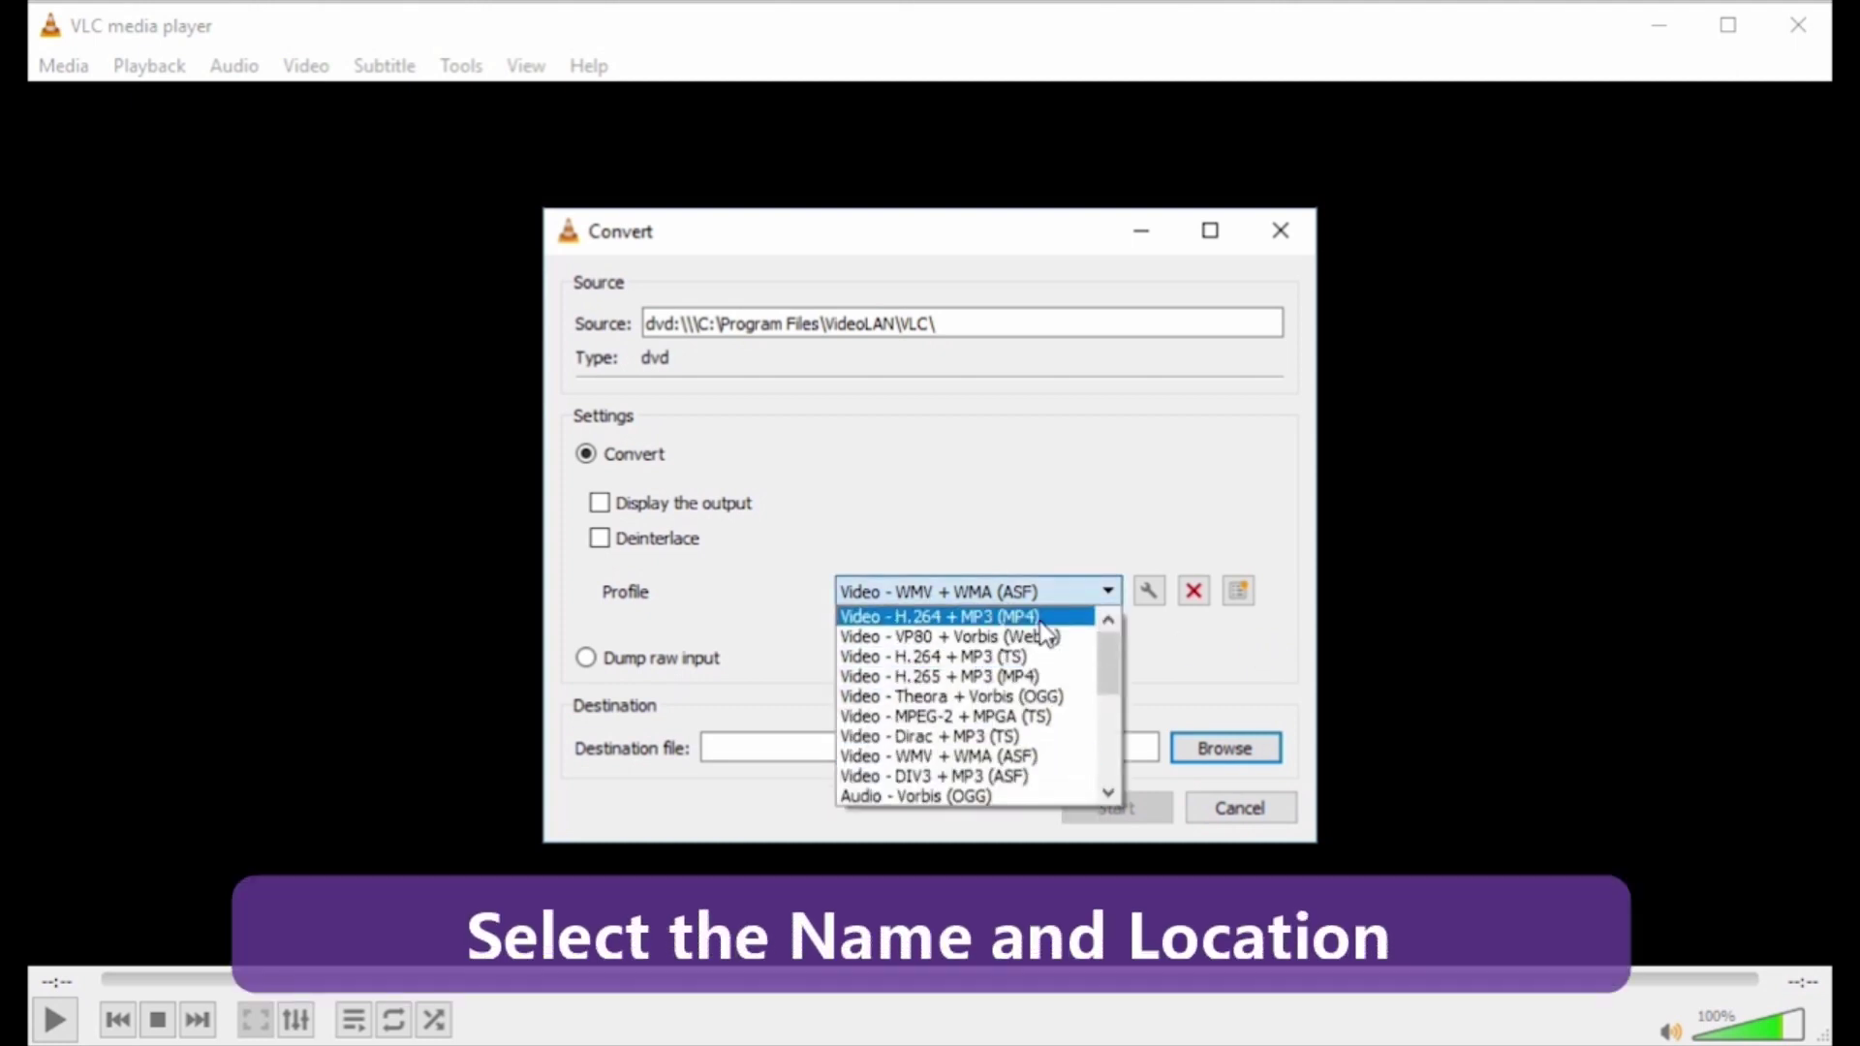
pyautogui.click(1039, 618)
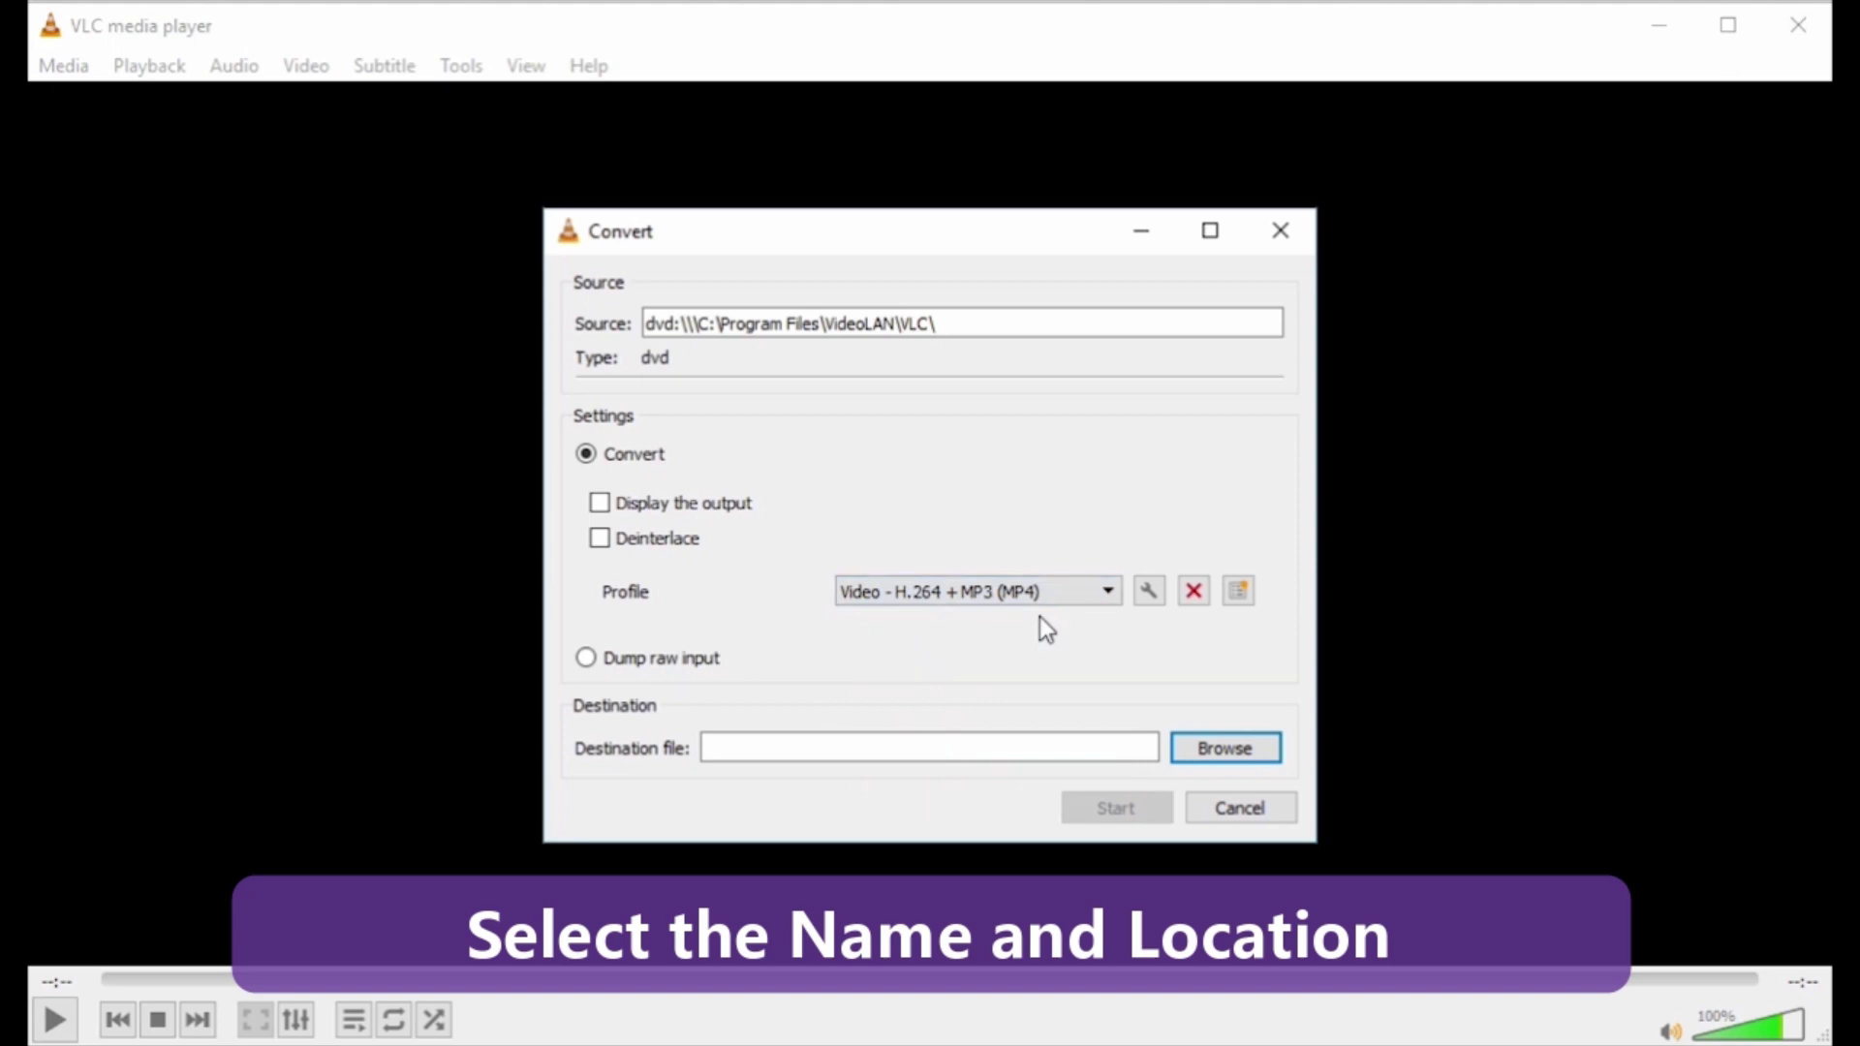
pyautogui.click(1215, 751)
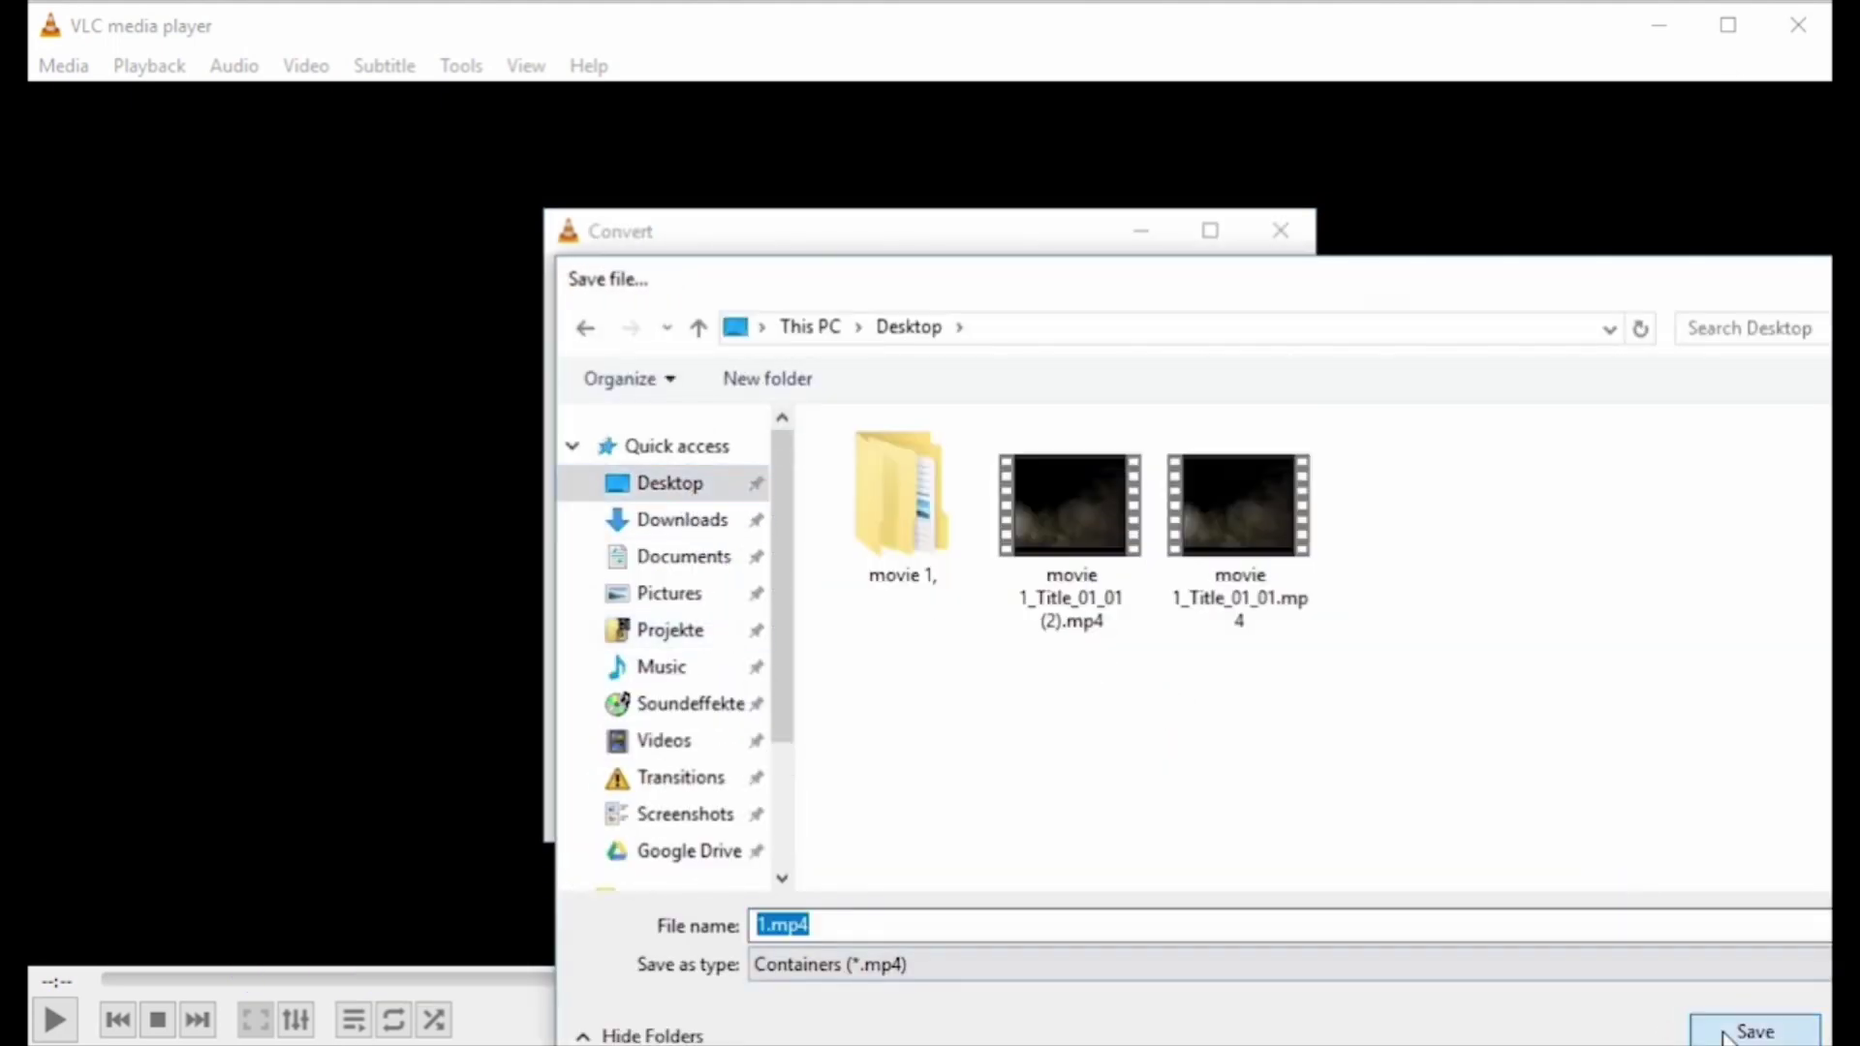
pyautogui.click(1755, 1032)
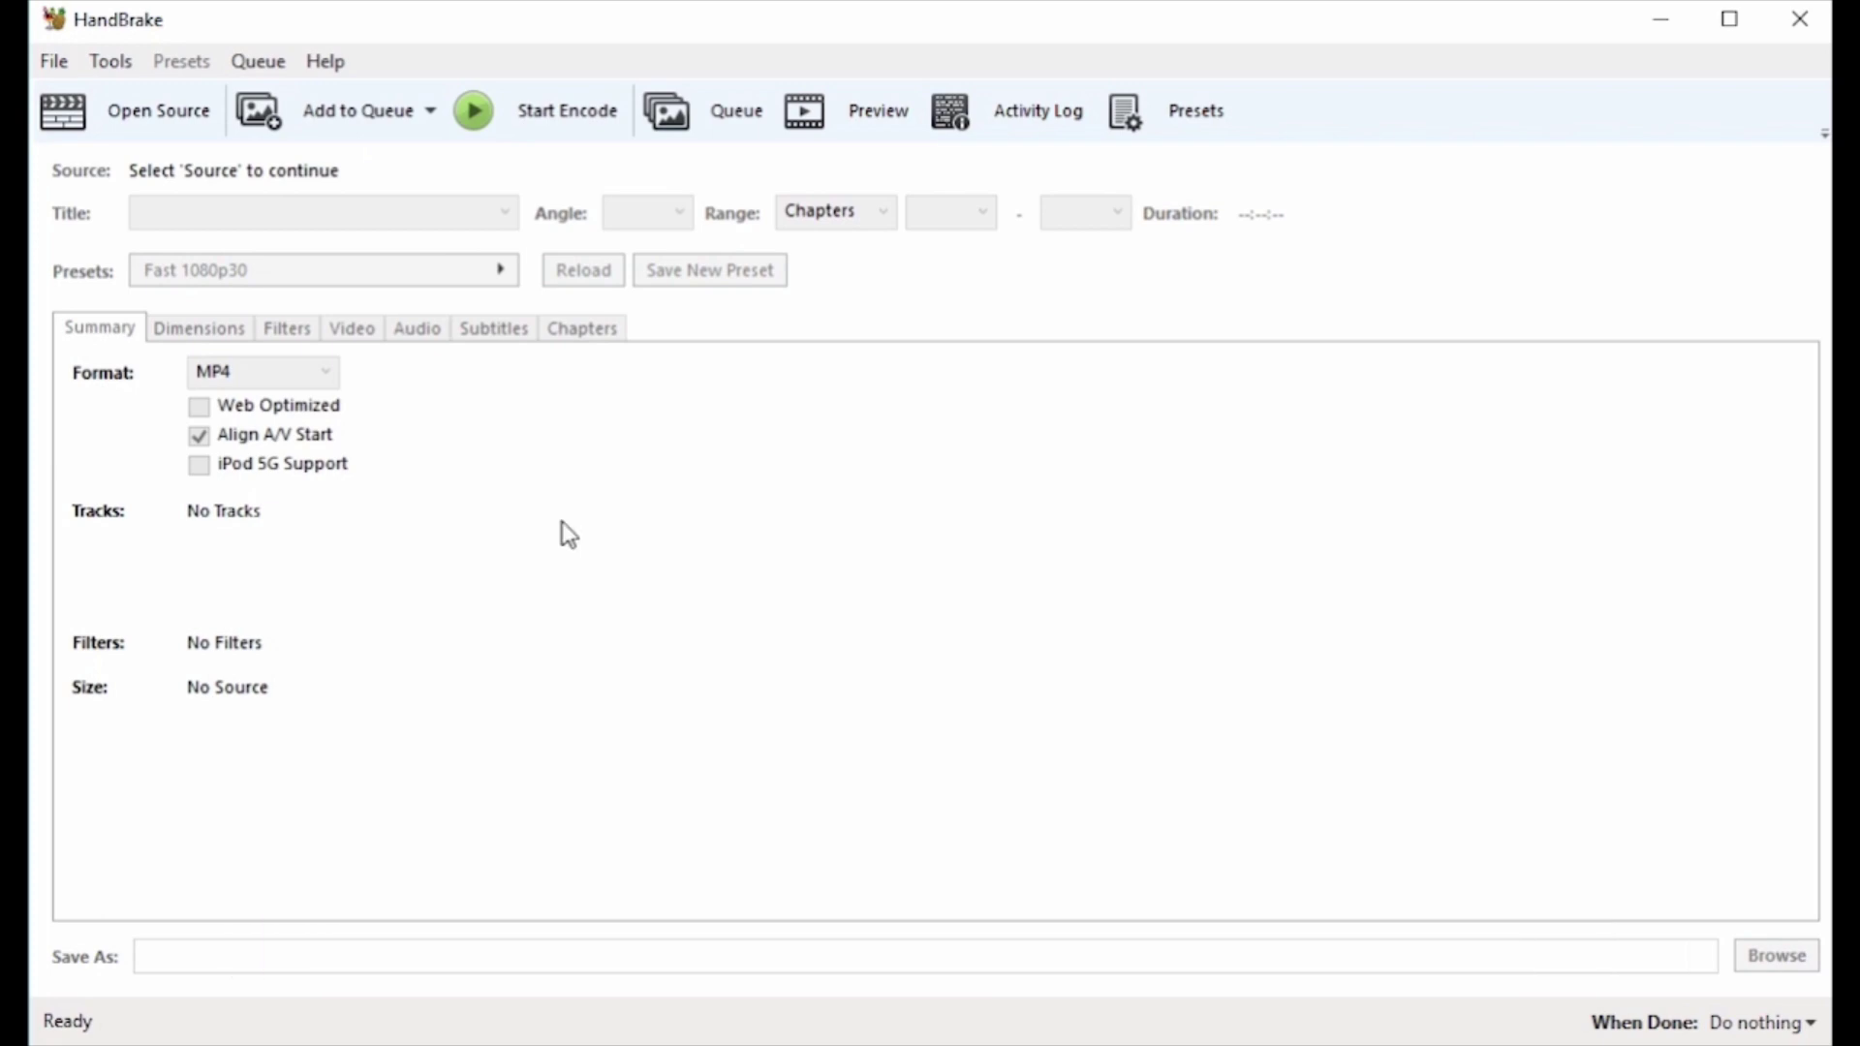
# - Open the movie 1 DVD ISO as the HandBrake source
pyautogui.click(145, 110)
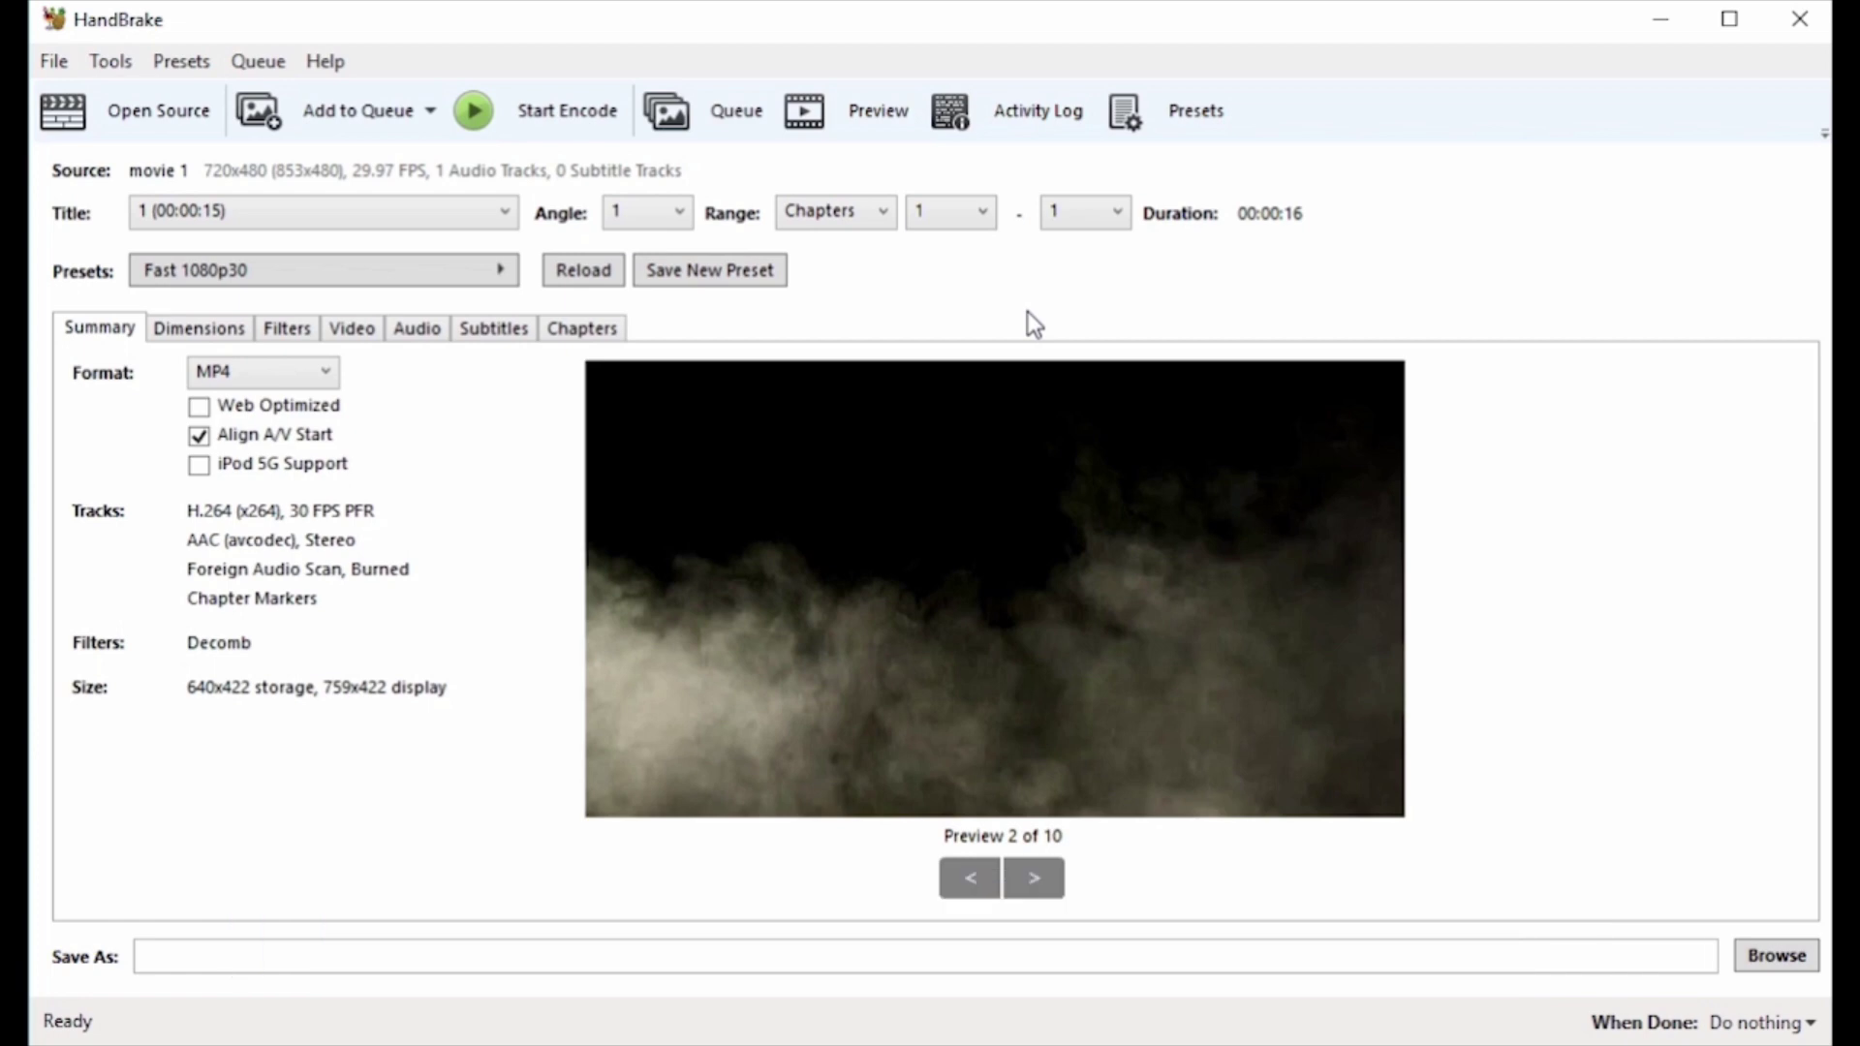
# - Set the output destination to movie.mp4 on the Desktop
pyautogui.click(1761, 971)
pyautogui.scroll(3, 179, 455)
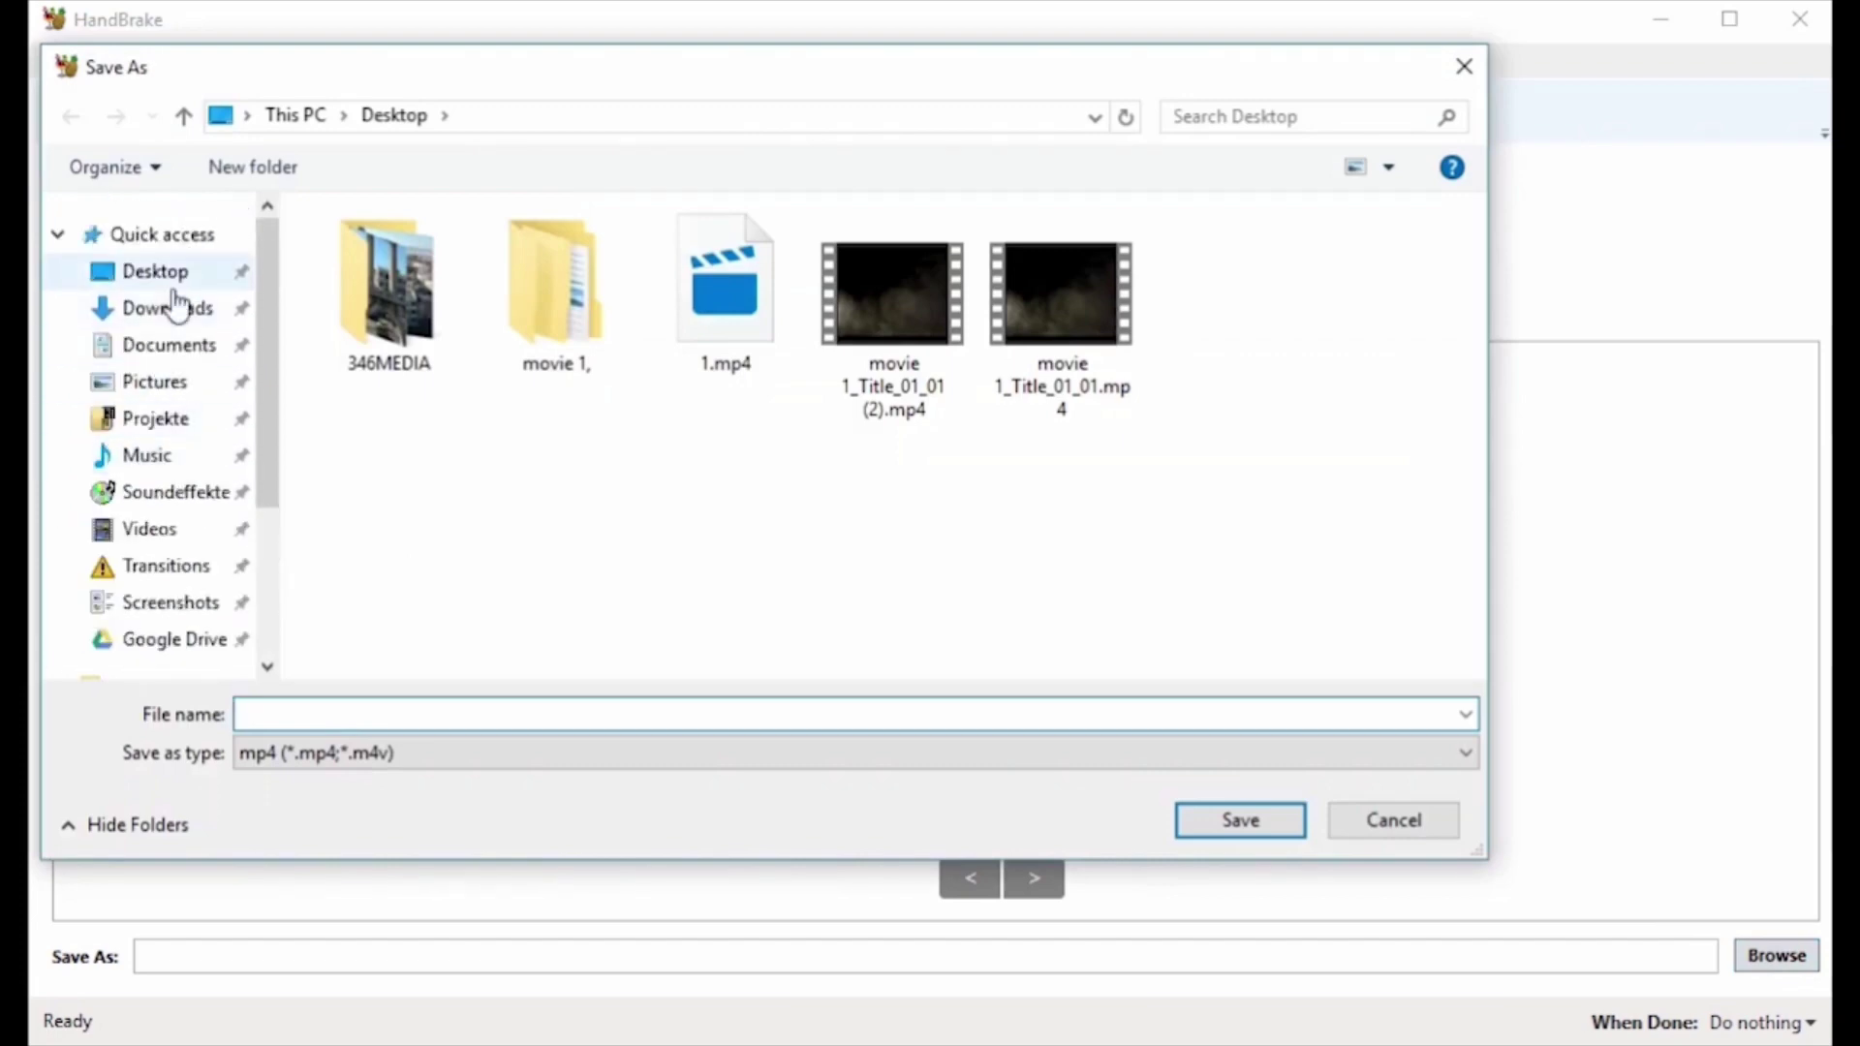
pyautogui.click(160, 281)
pyautogui.click(311, 714)
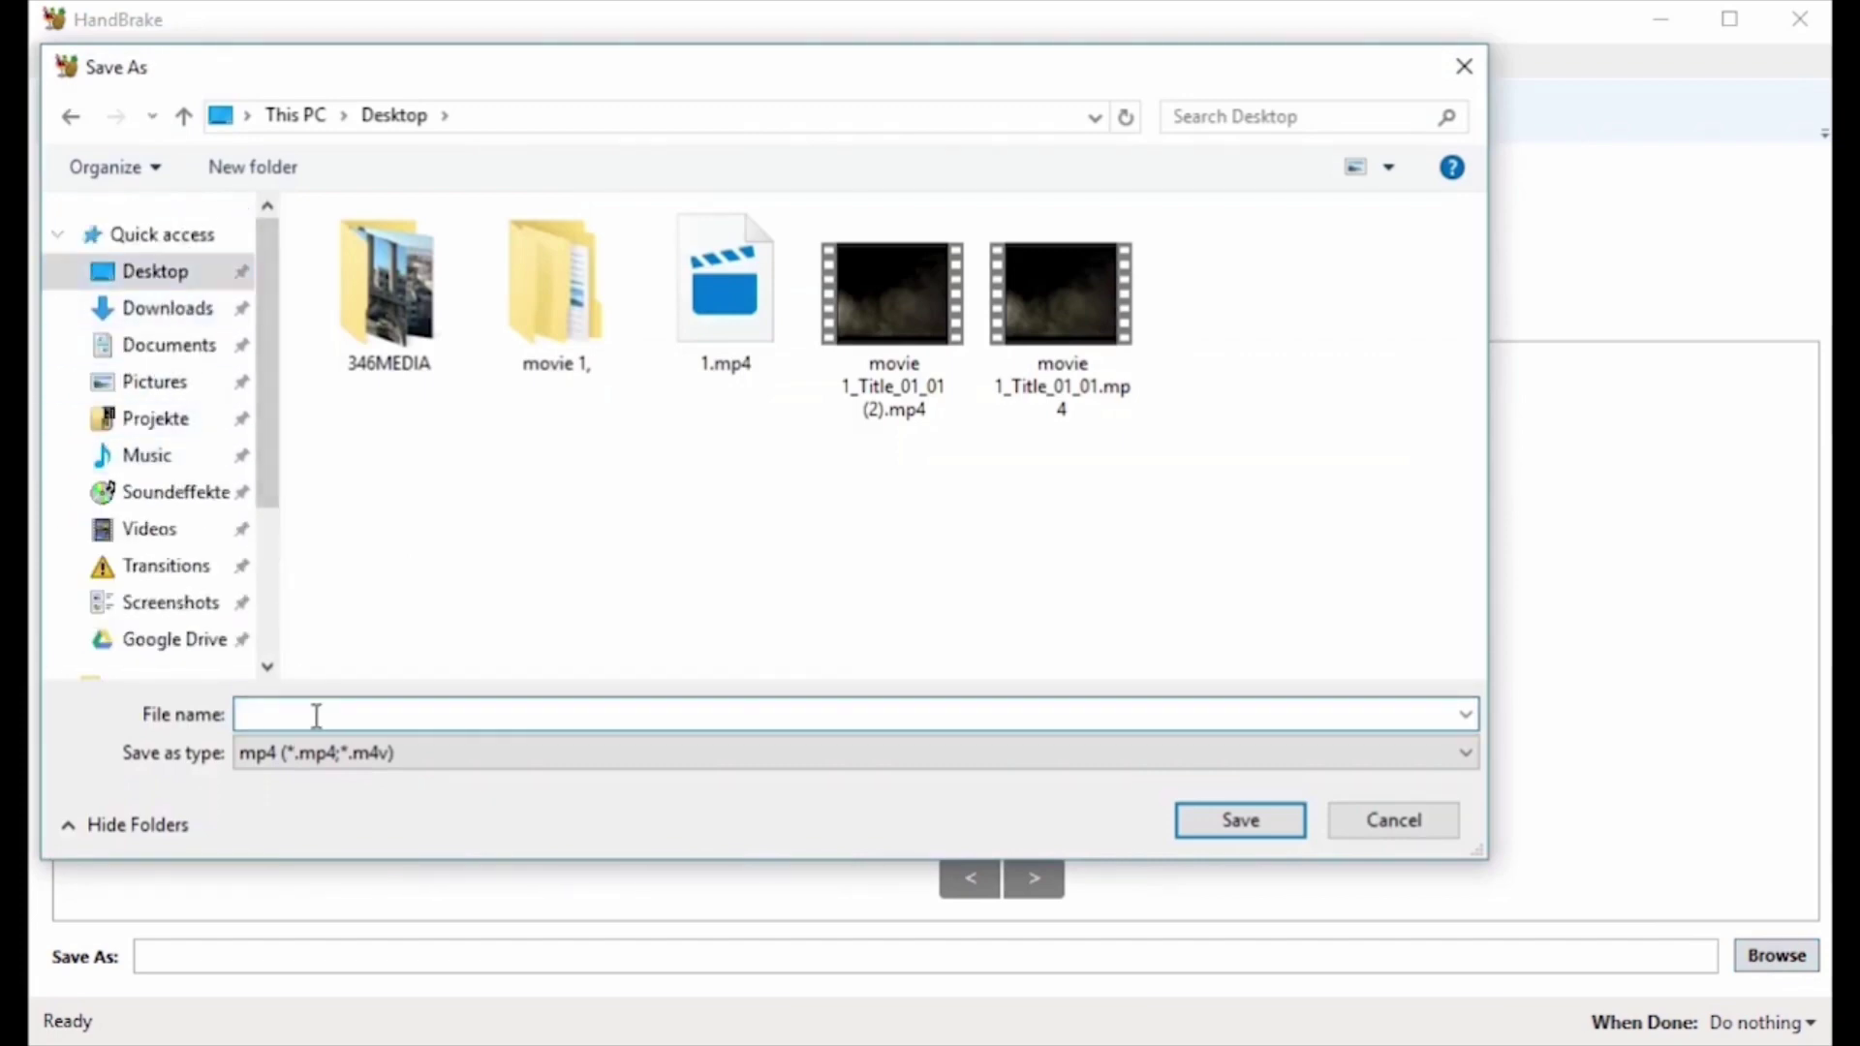
pyautogui.write('movie')
pyautogui.press('Return')
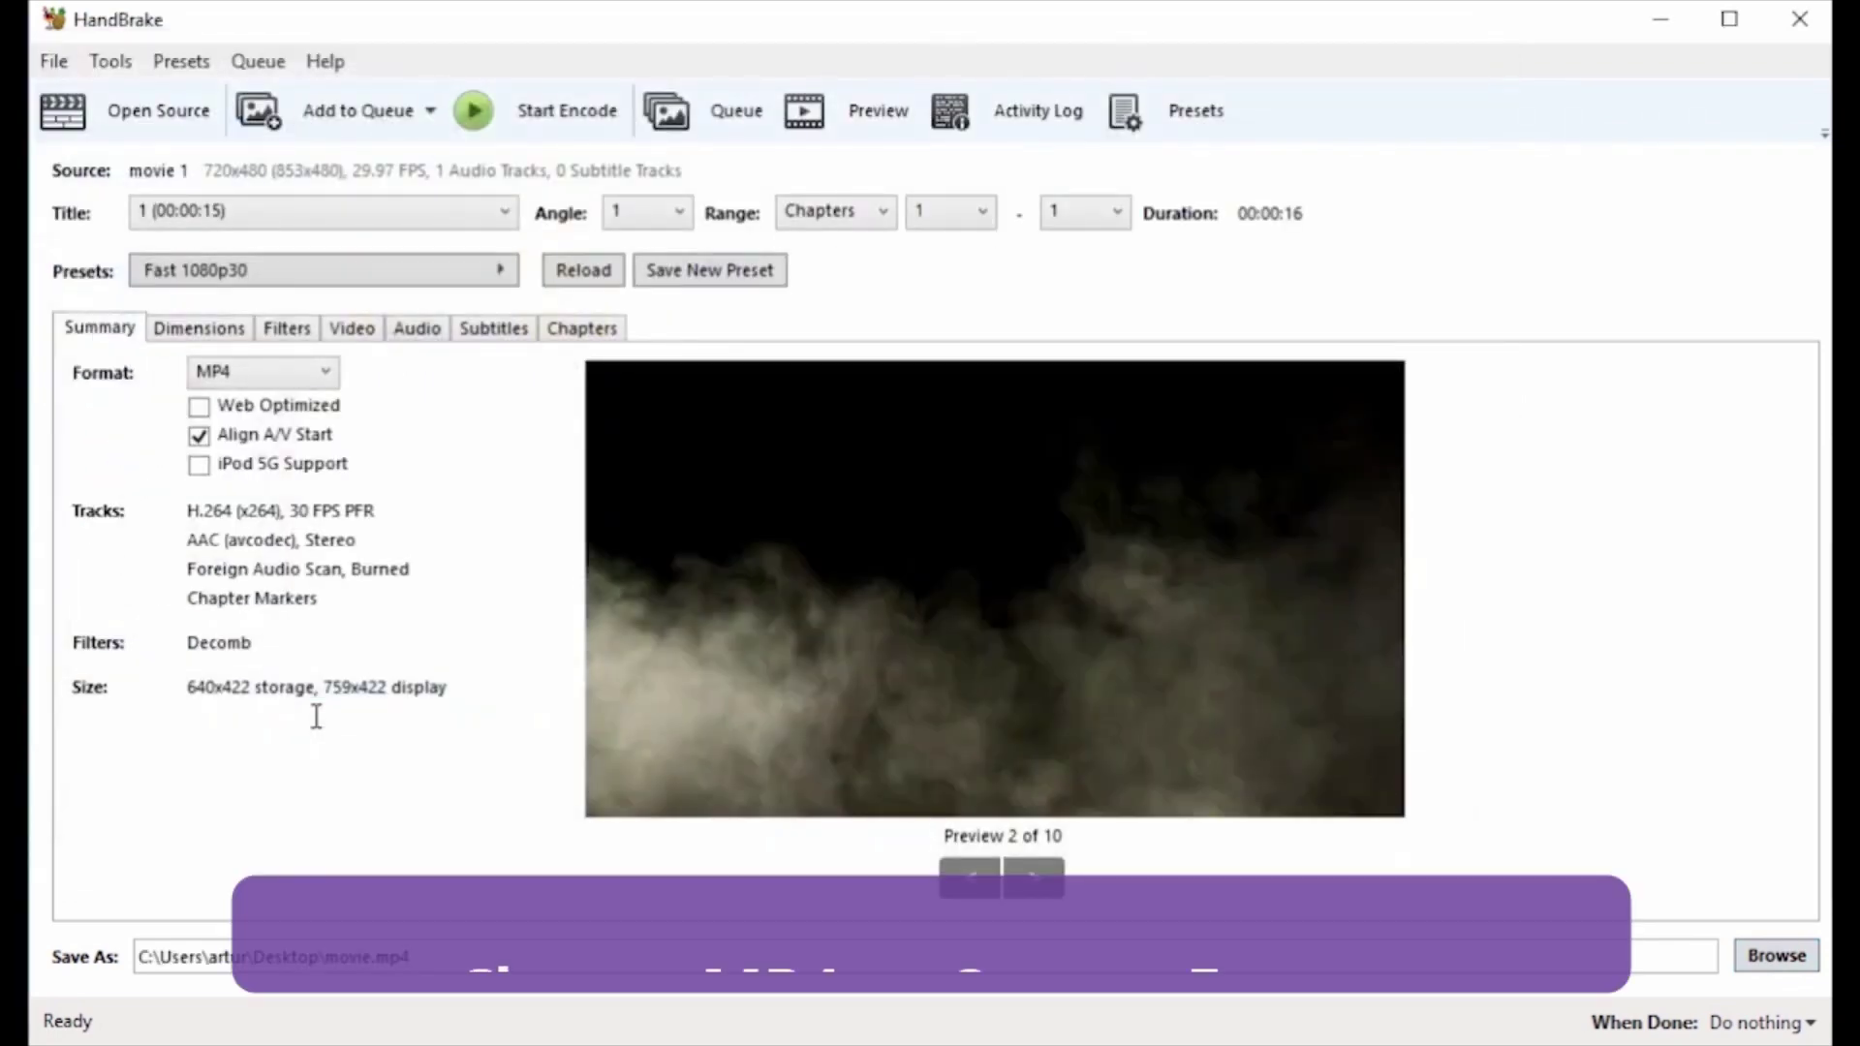
# - Keep MP4 as the container format and start encoding
pyautogui.click(283, 373)
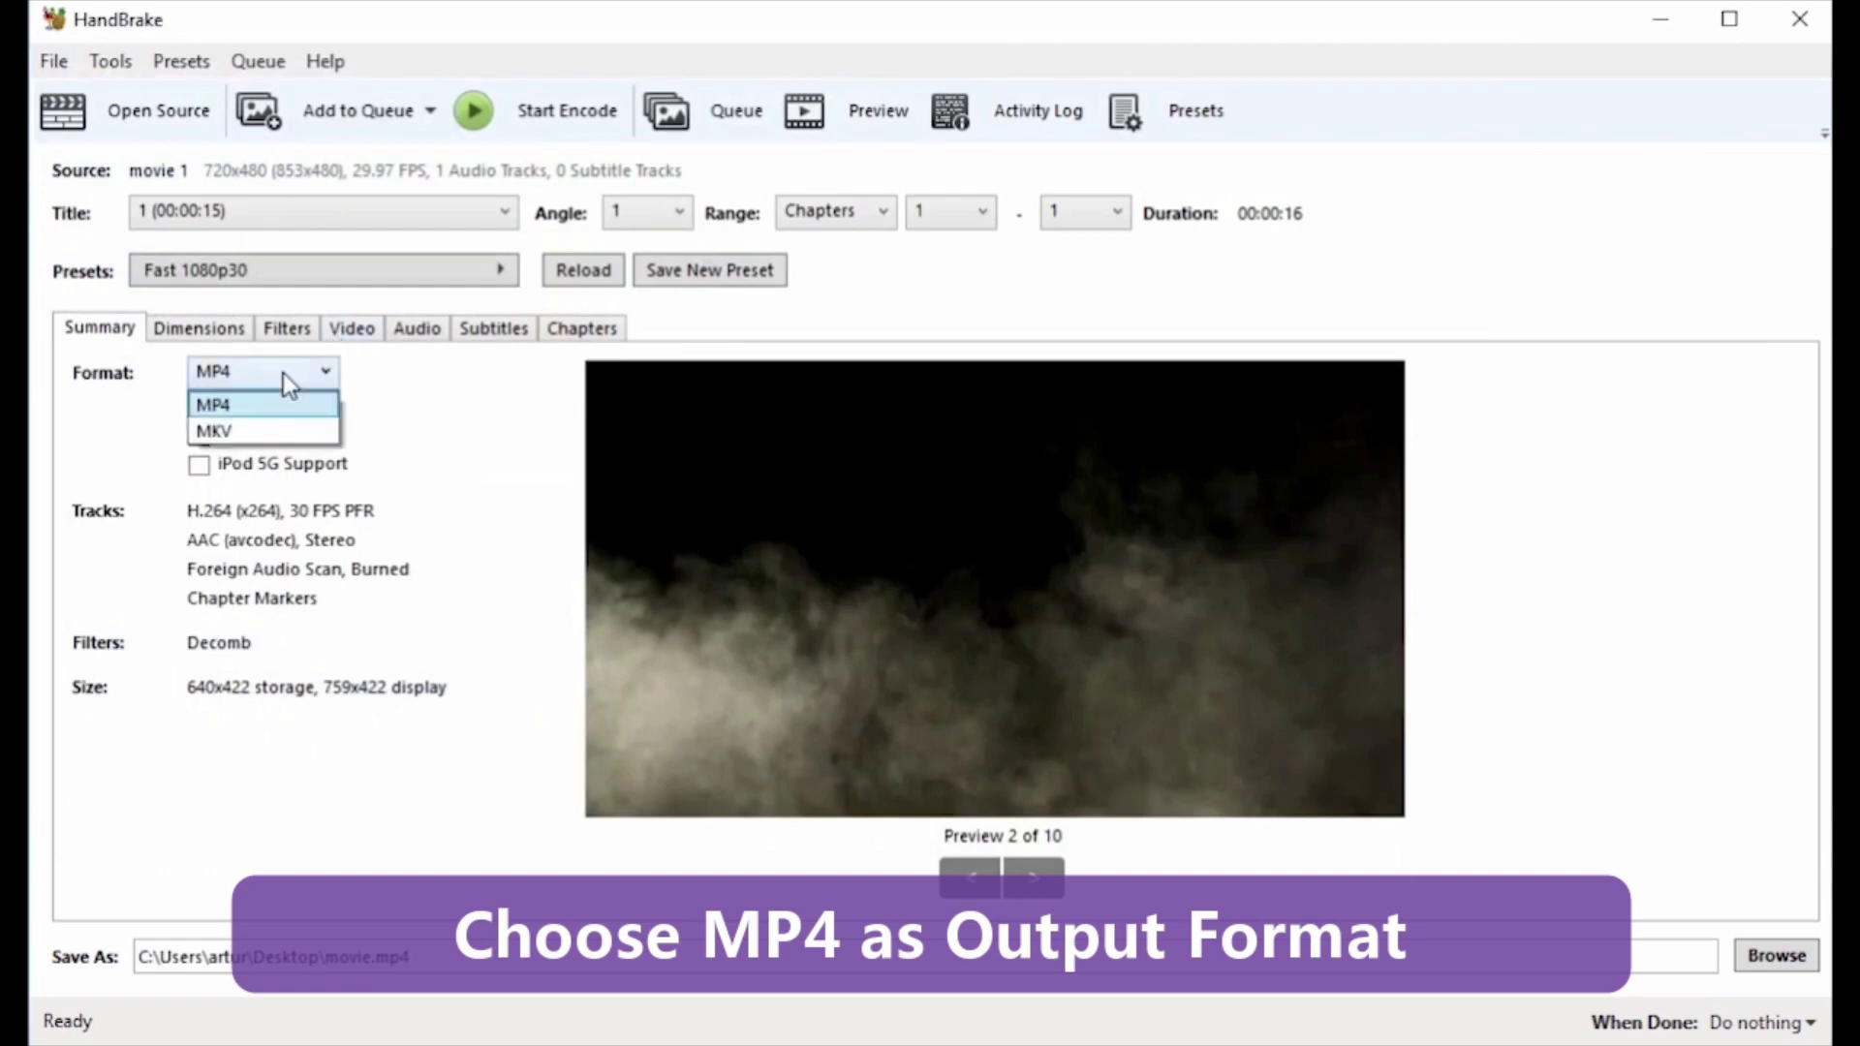
pyautogui.click(266, 406)
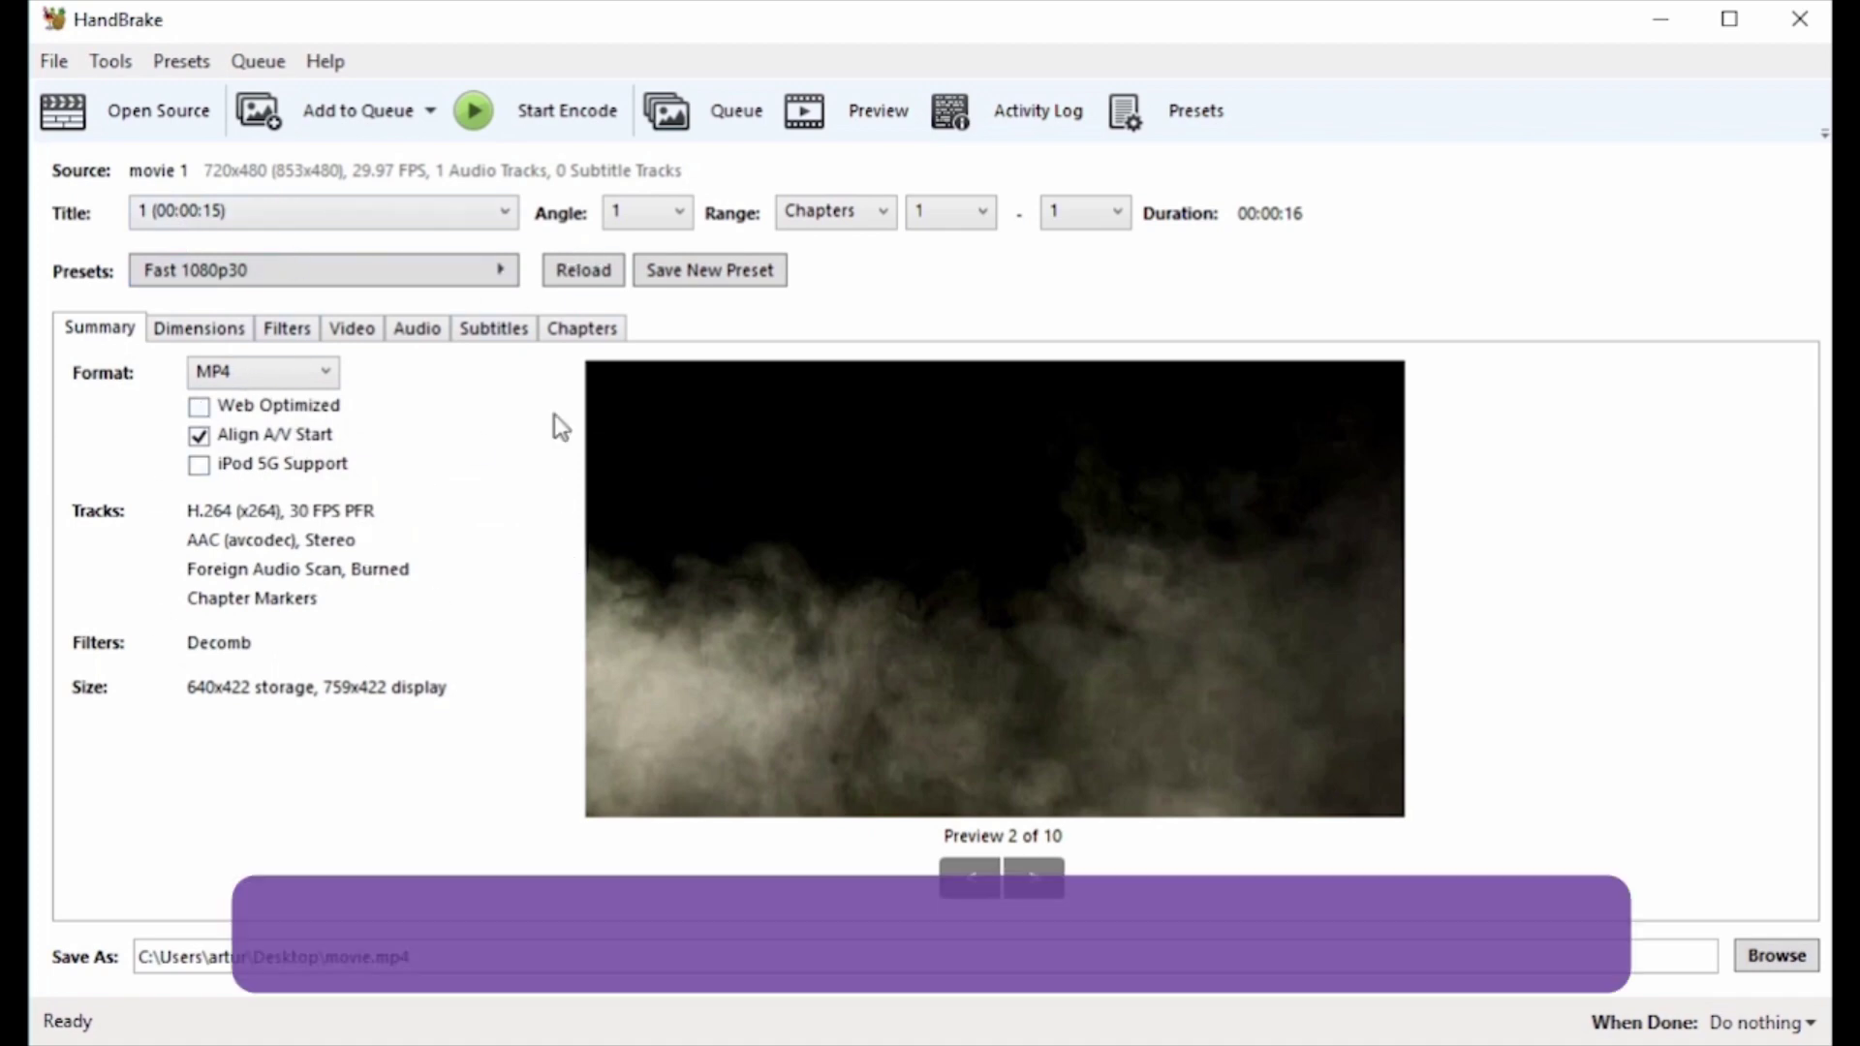
pyautogui.click(504, 104)
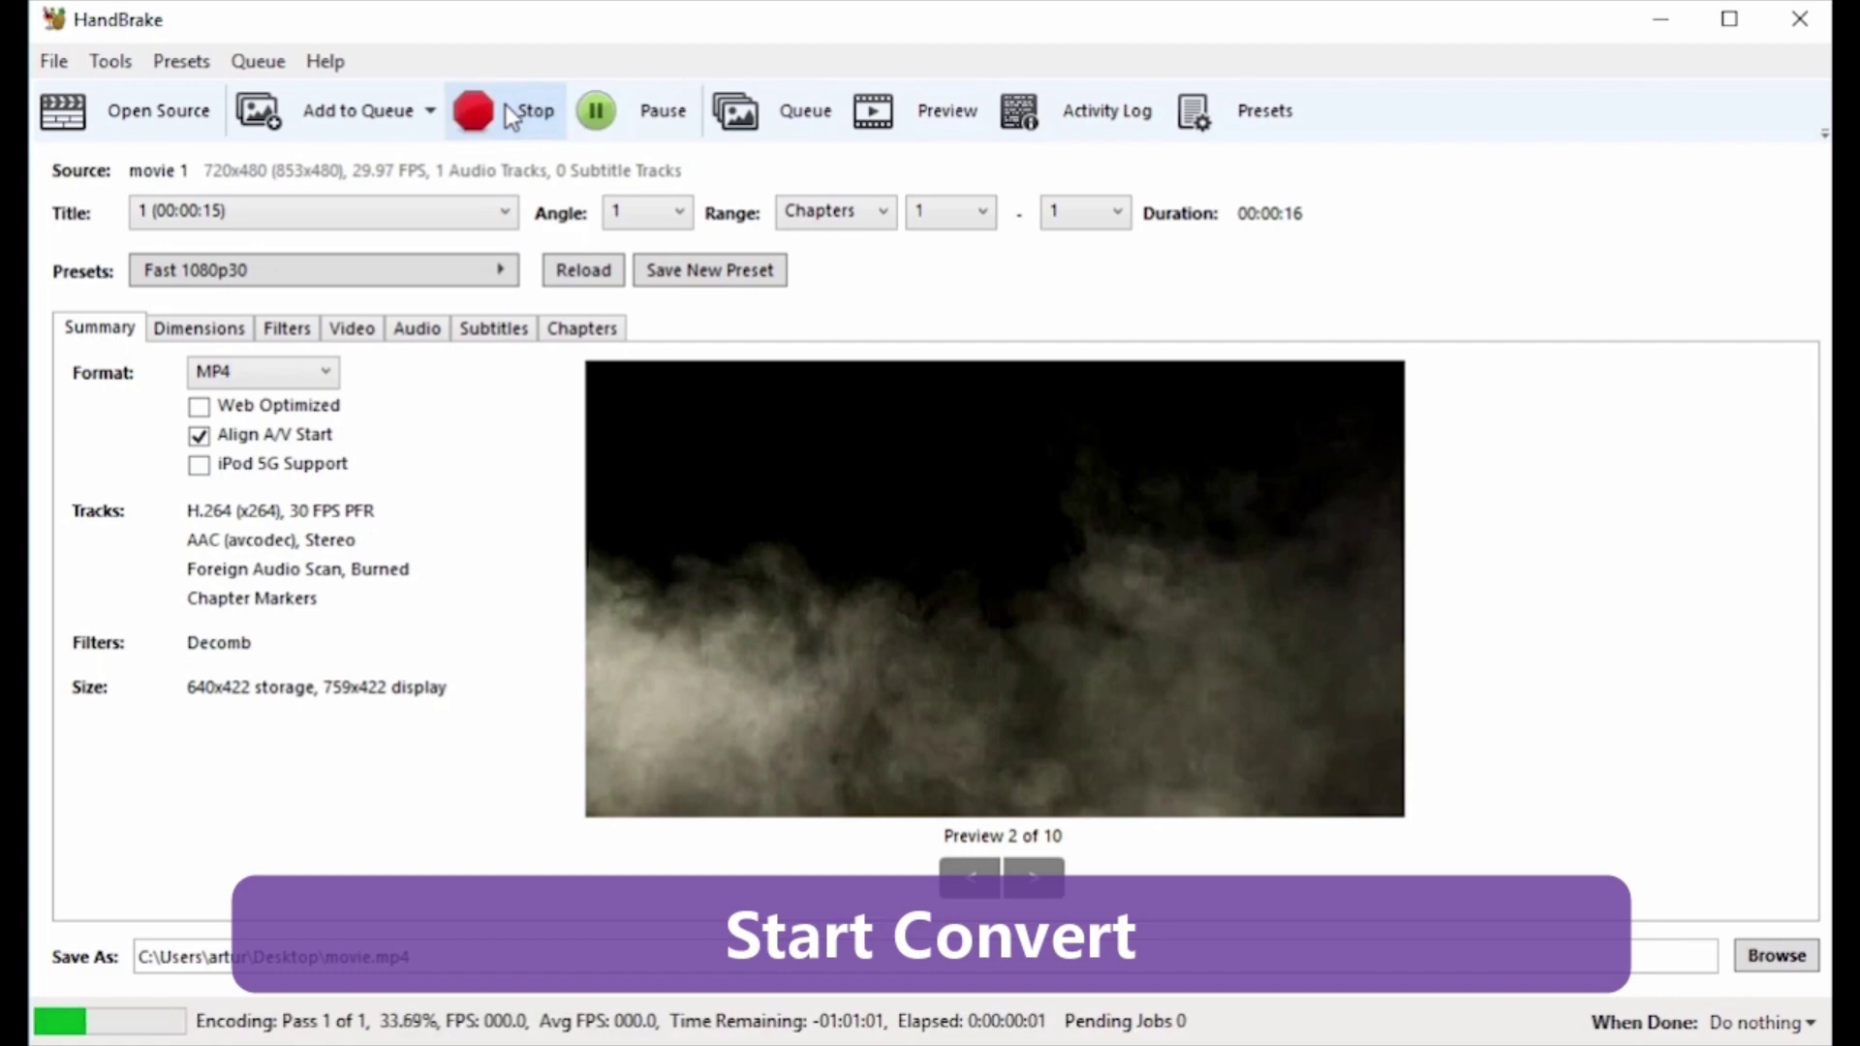